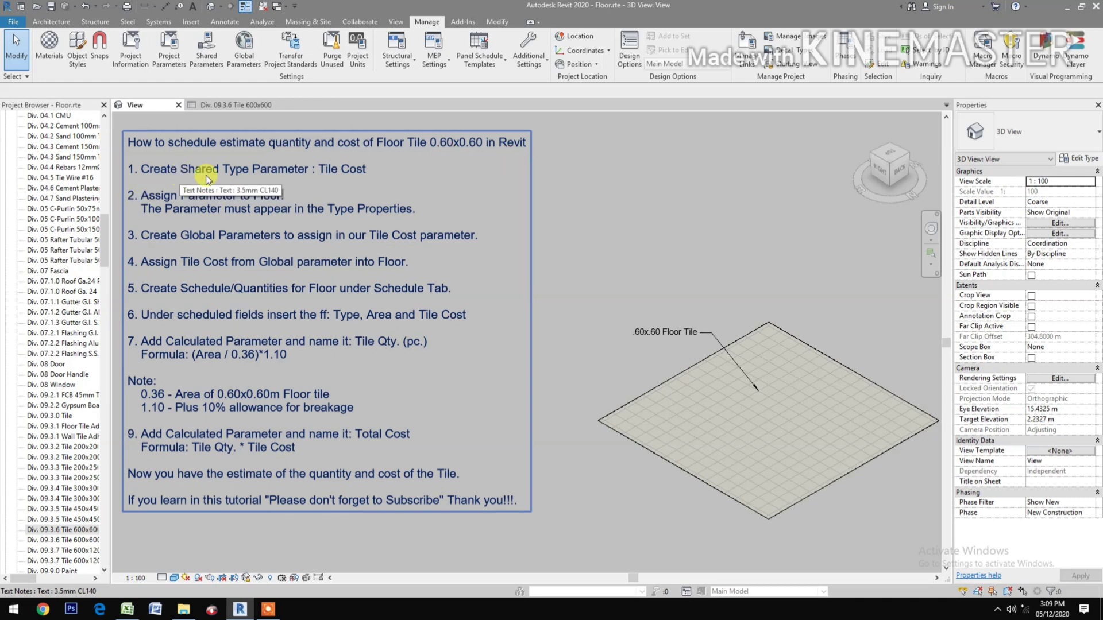
# Step: Create a shared parameter named Tile Cost of type Currency in the Tutorial parameter group
pyautogui.click(206, 49)
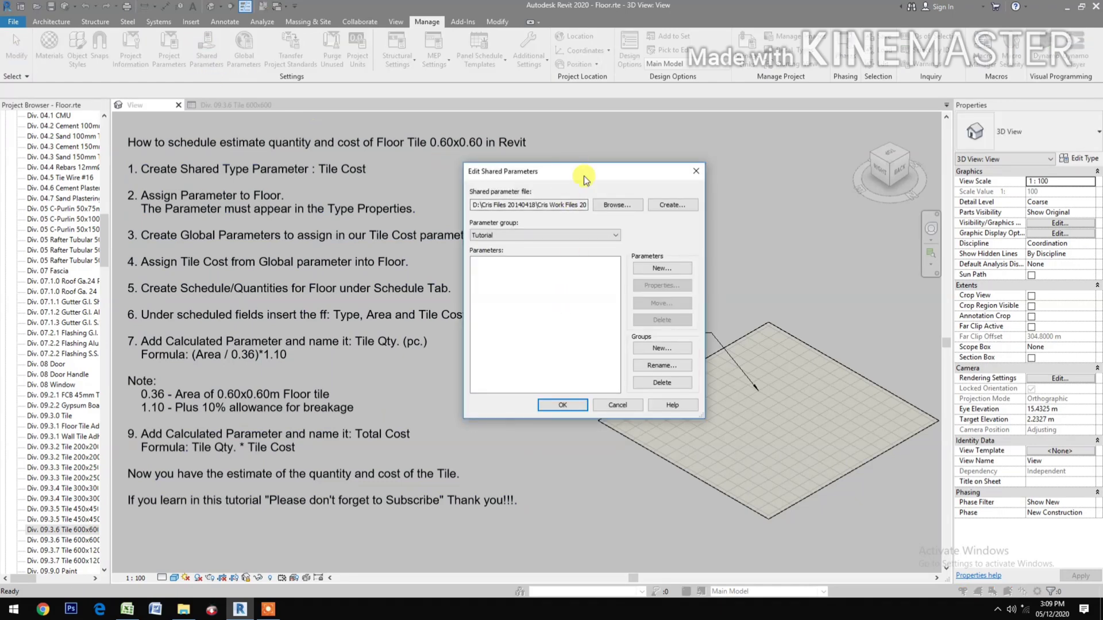
pyautogui.moveTo(584, 174); pyautogui.dragTo(636, 201)
pyautogui.click(698, 291)
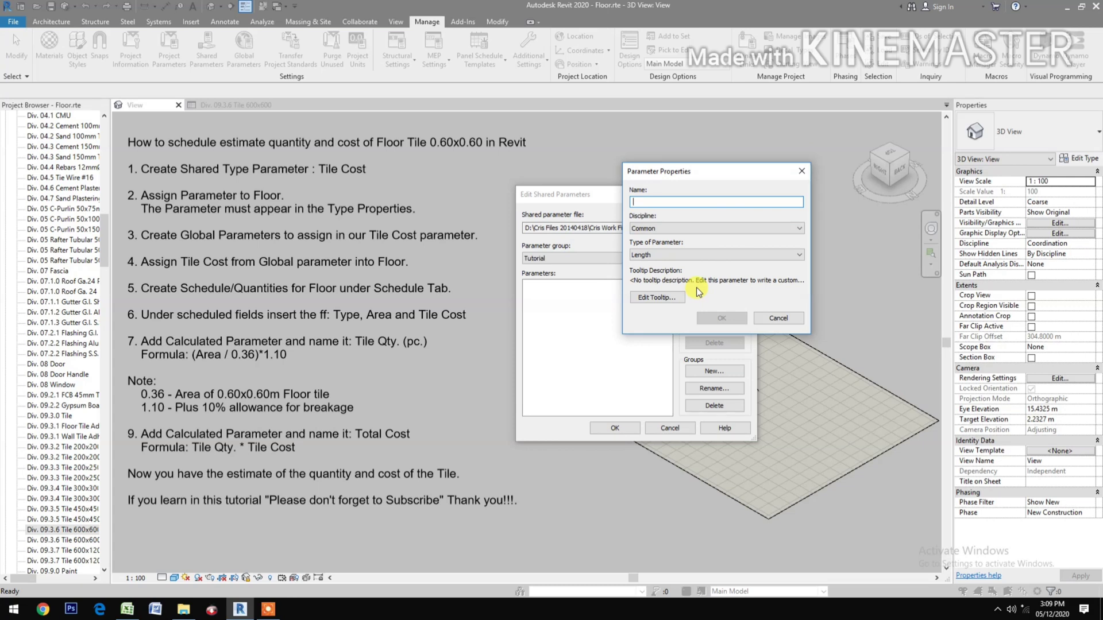
pyautogui.write('Ti')
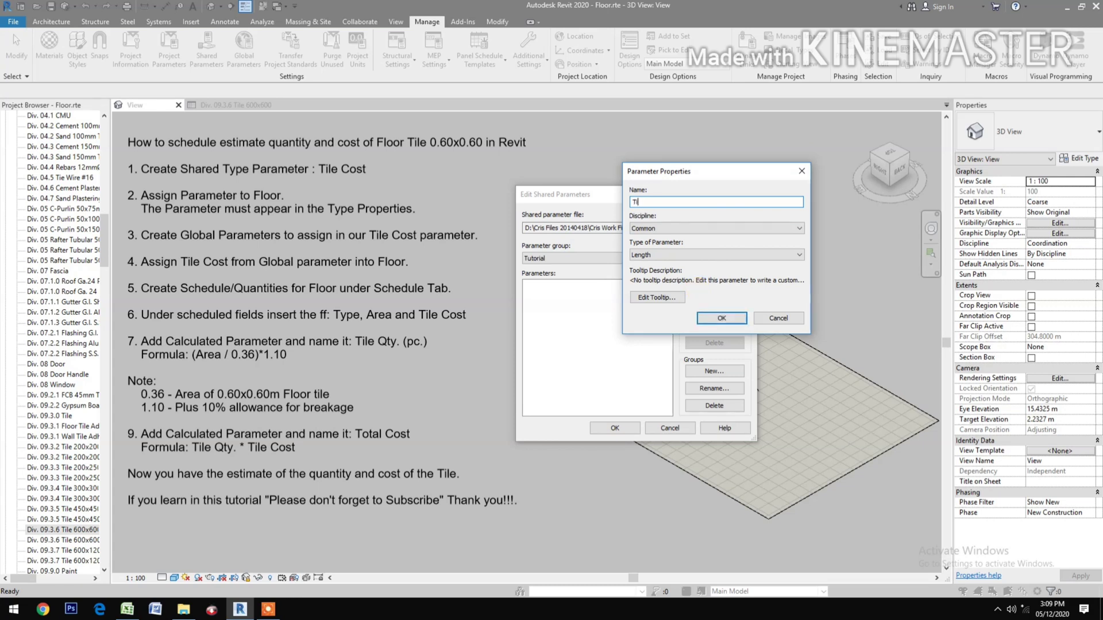
pyautogui.write('le Cost')
pyautogui.click(693, 253)
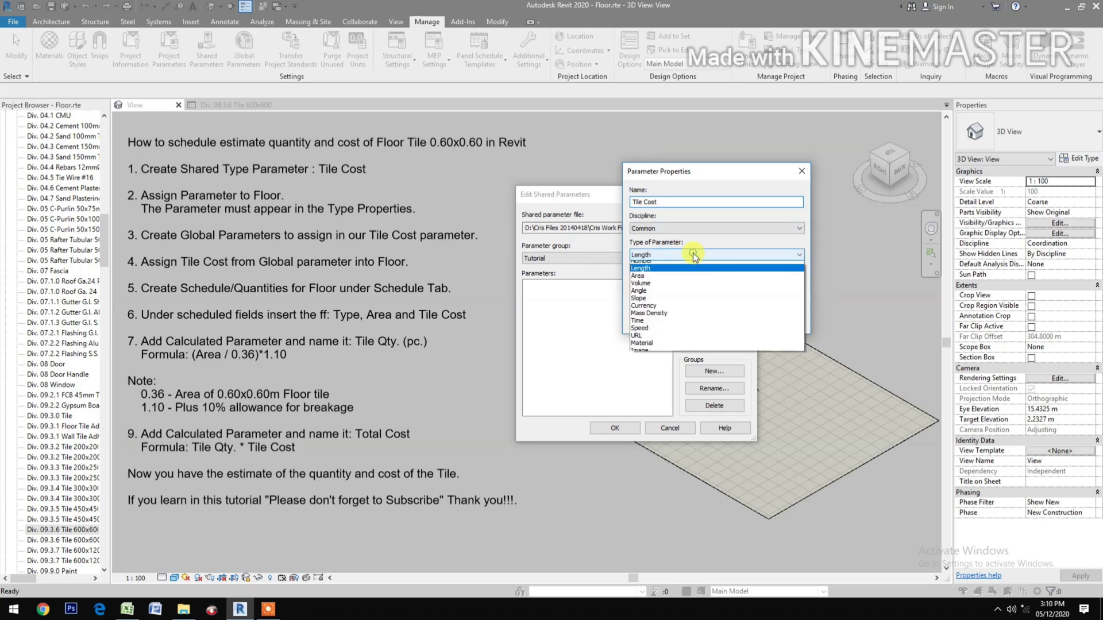
pyautogui.click(660, 318)
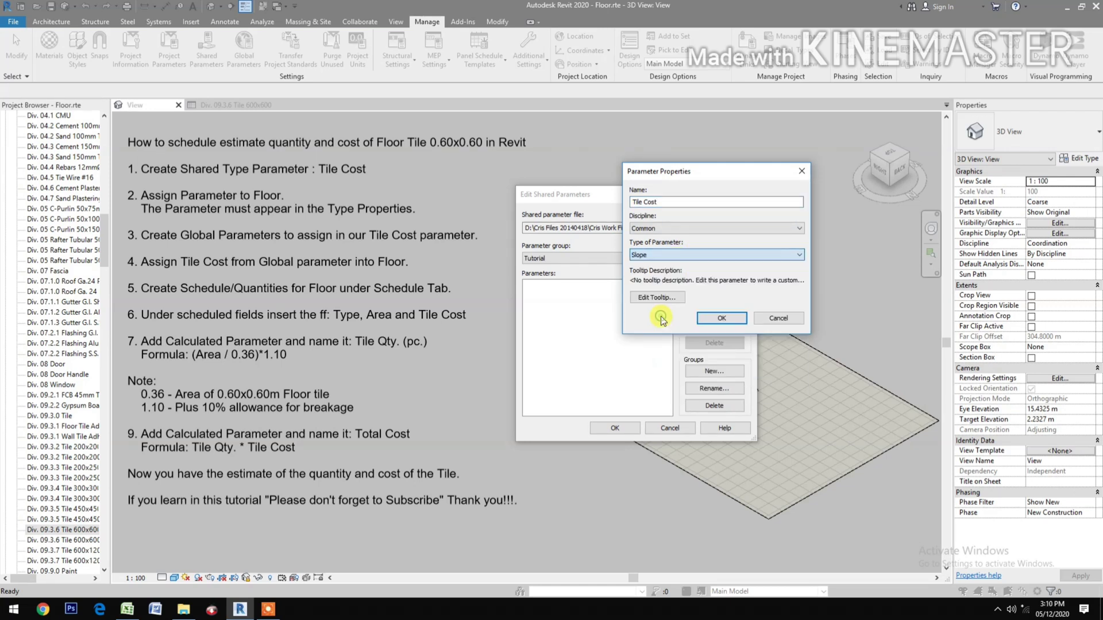
pyautogui.click(687, 257)
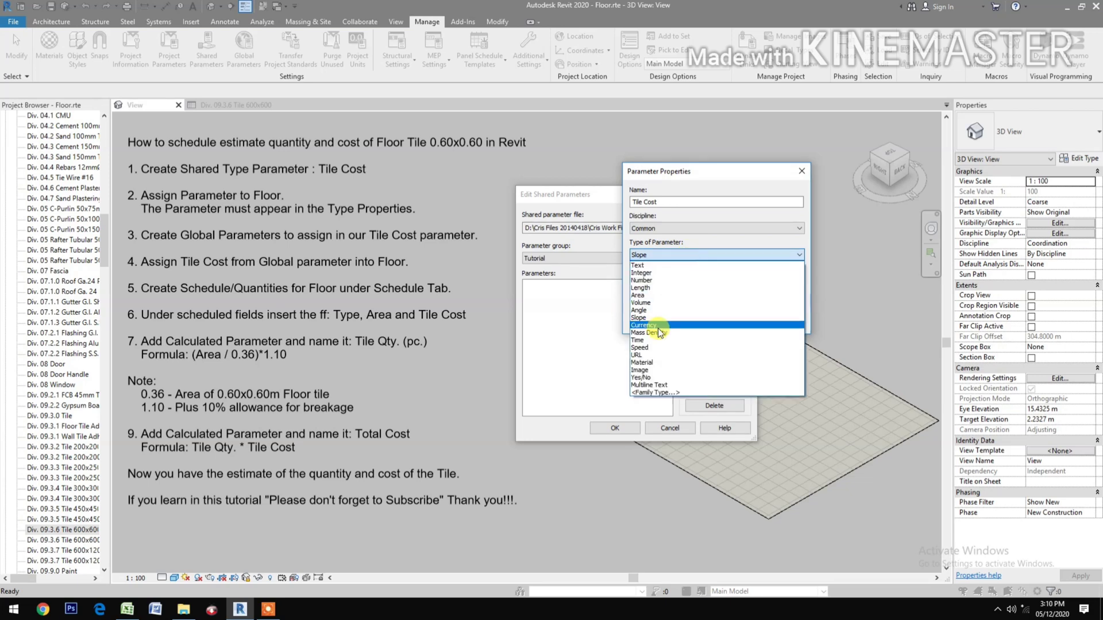
pyautogui.click(657, 323)
pyautogui.click(719, 319)
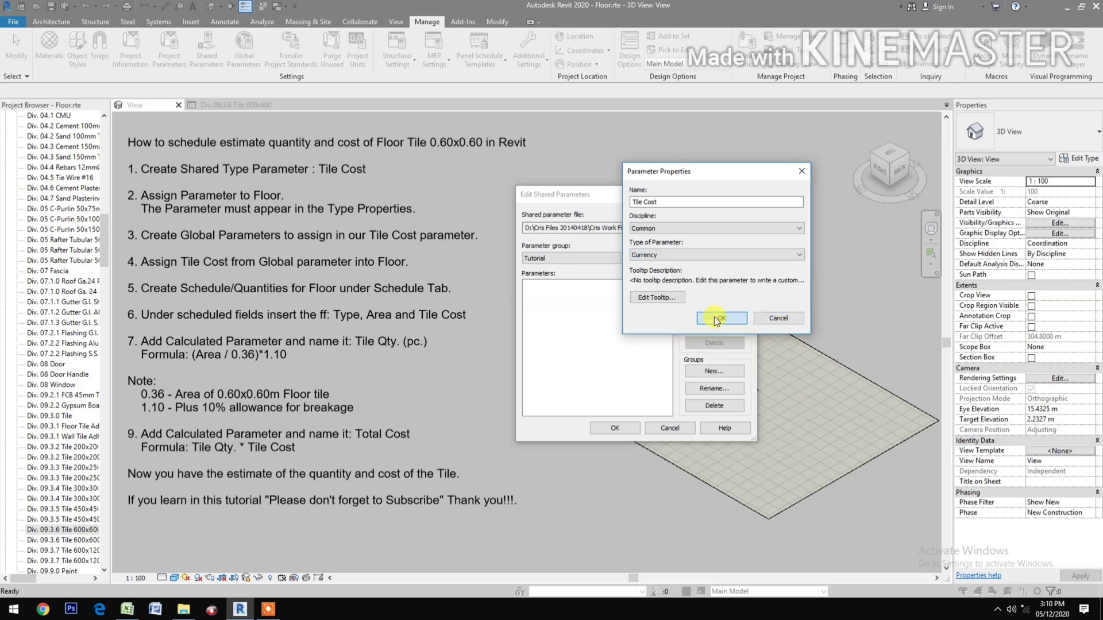
pyautogui.click(626, 429)
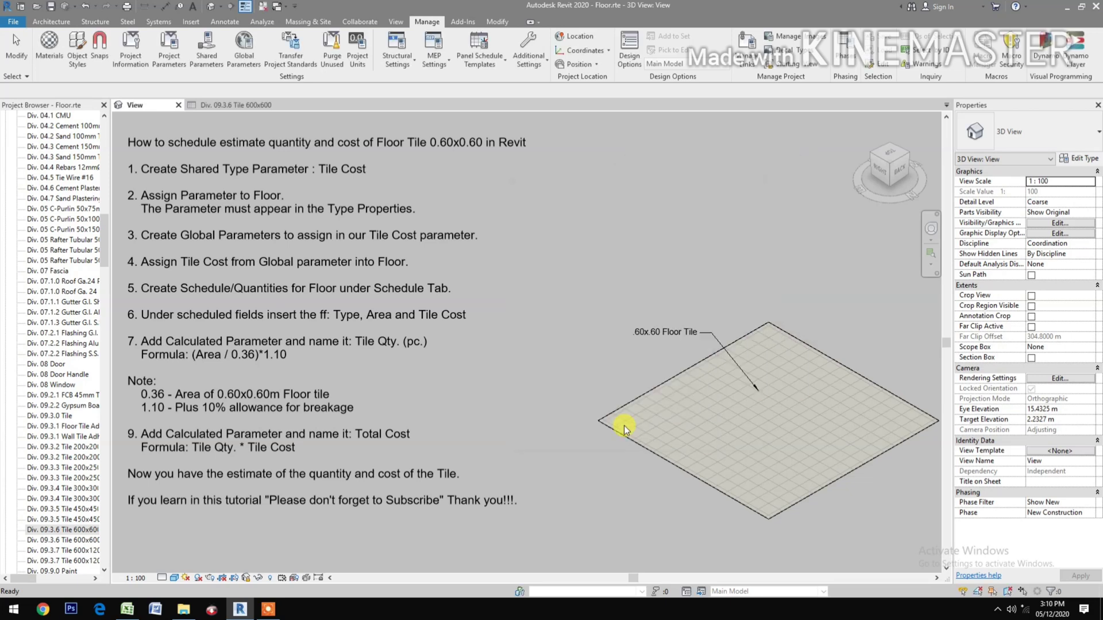
# Step: Add the shared Tile Cost parameter to the project as a type parameter grouped under Identity Data
pyautogui.click(176, 62)
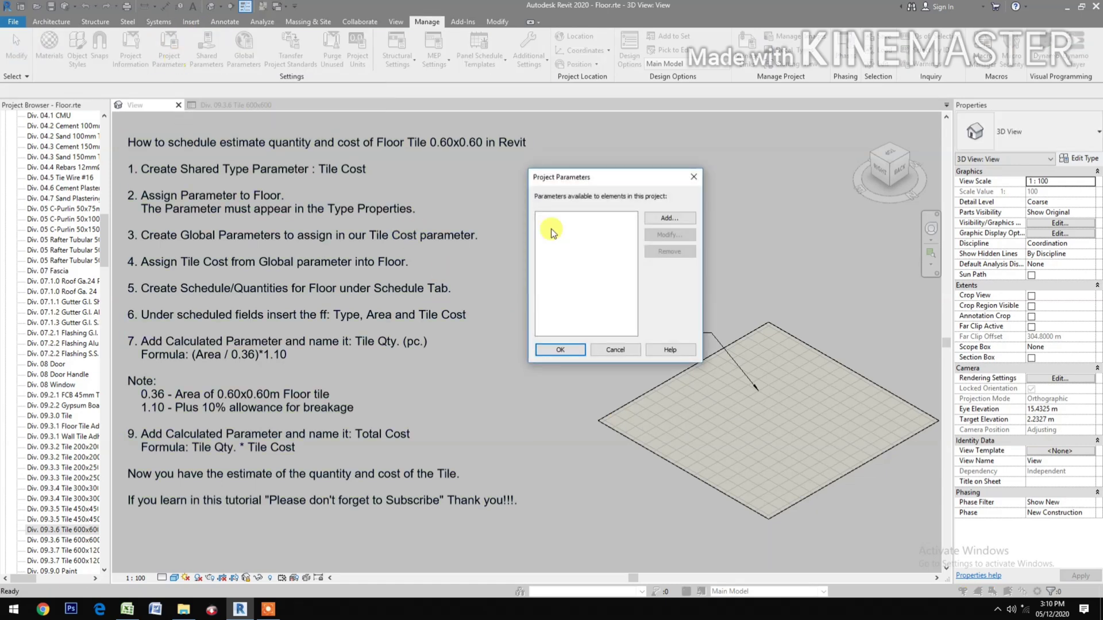
pyautogui.click(666, 218)
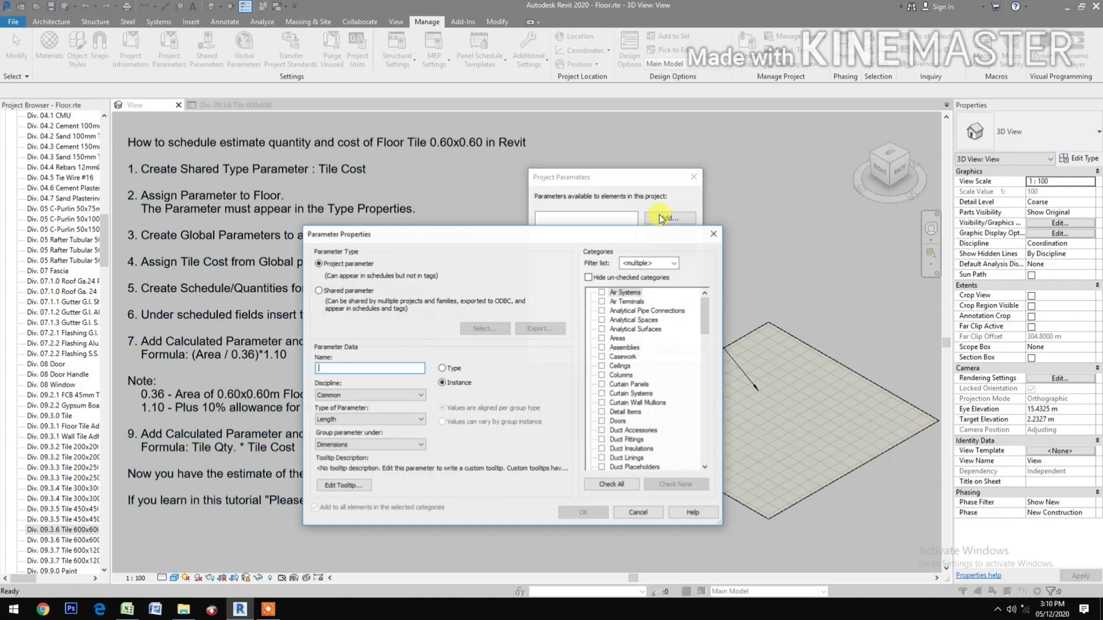
pyautogui.click(319, 291)
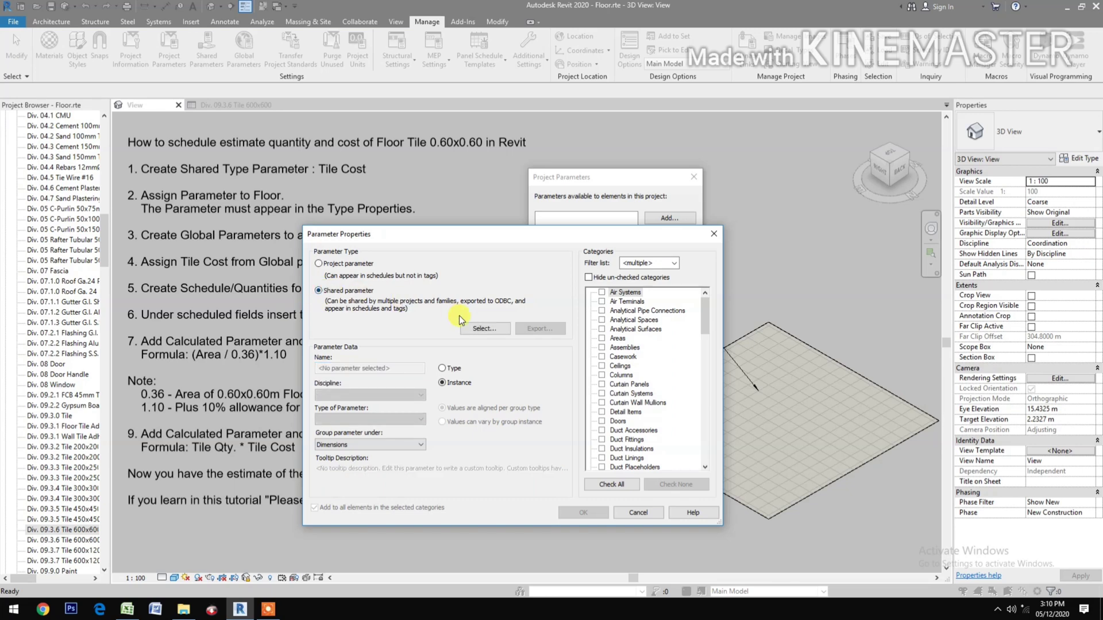
pyautogui.click(476, 329)
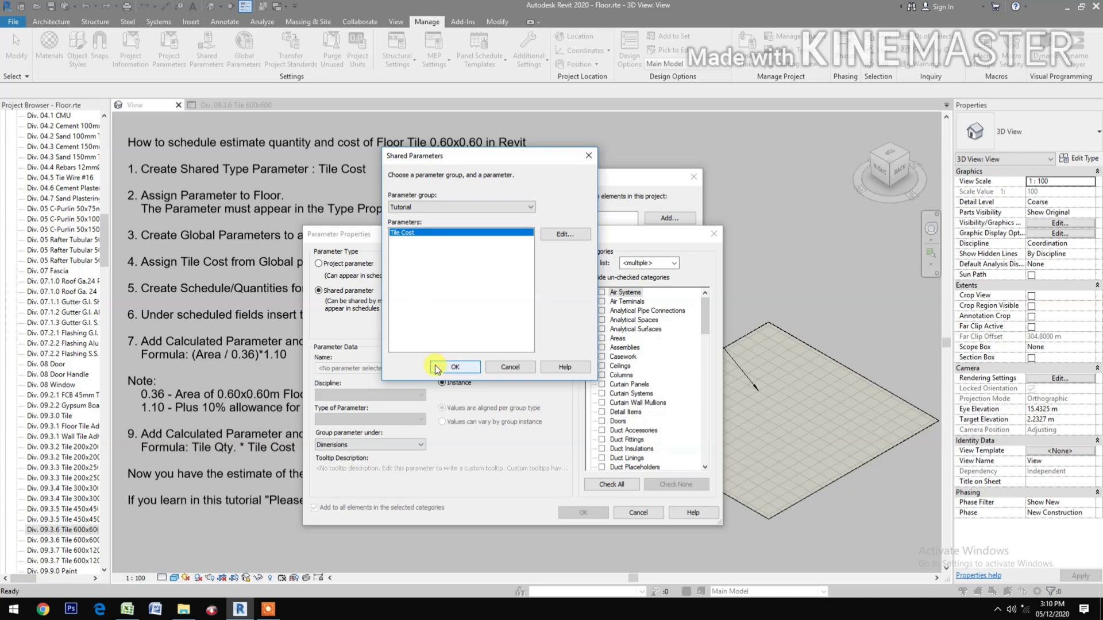
pyautogui.click(454, 367)
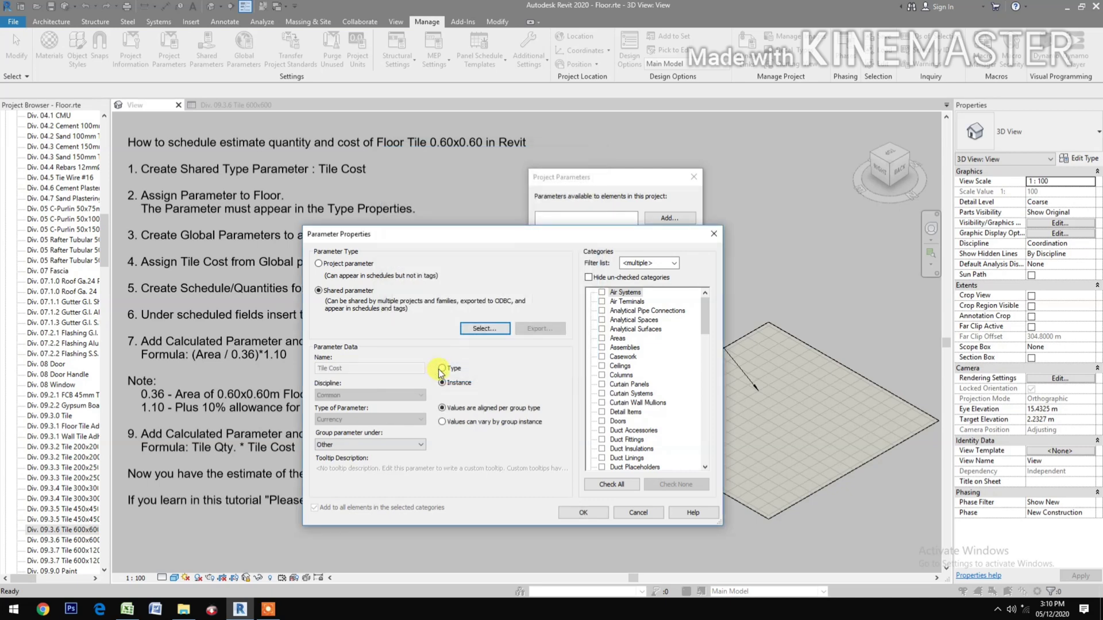
pyautogui.click(442, 369)
pyautogui.click(372, 446)
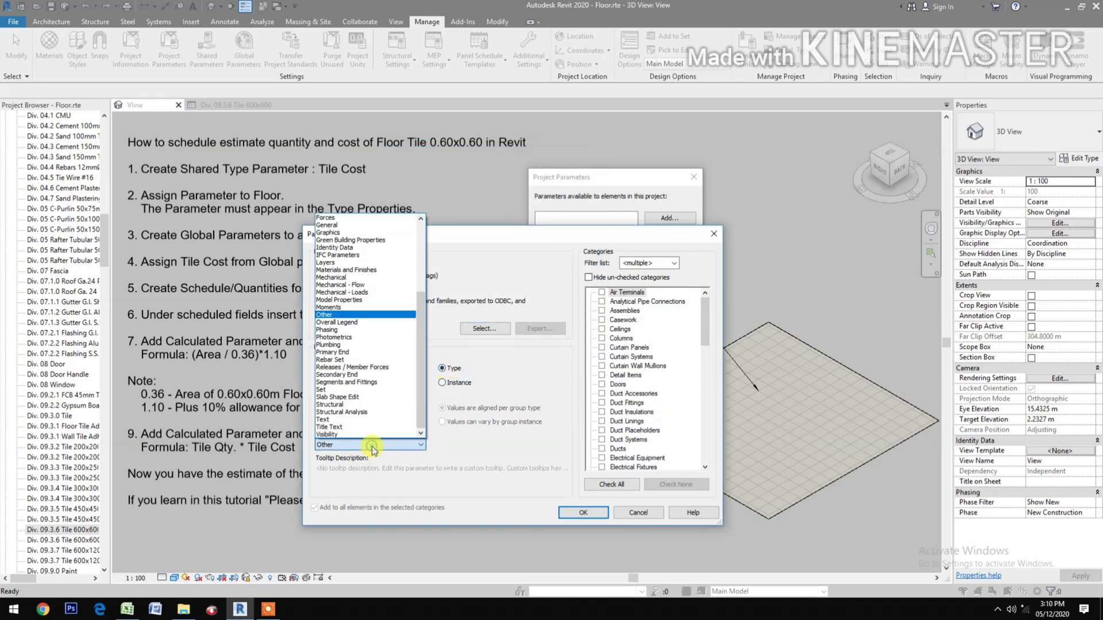
pyautogui.click(363, 246)
# Step: Assign the Tile Cost project parameter to the Floors category and close the project parameter settings
pyautogui.scroll(-3, 640, 379)
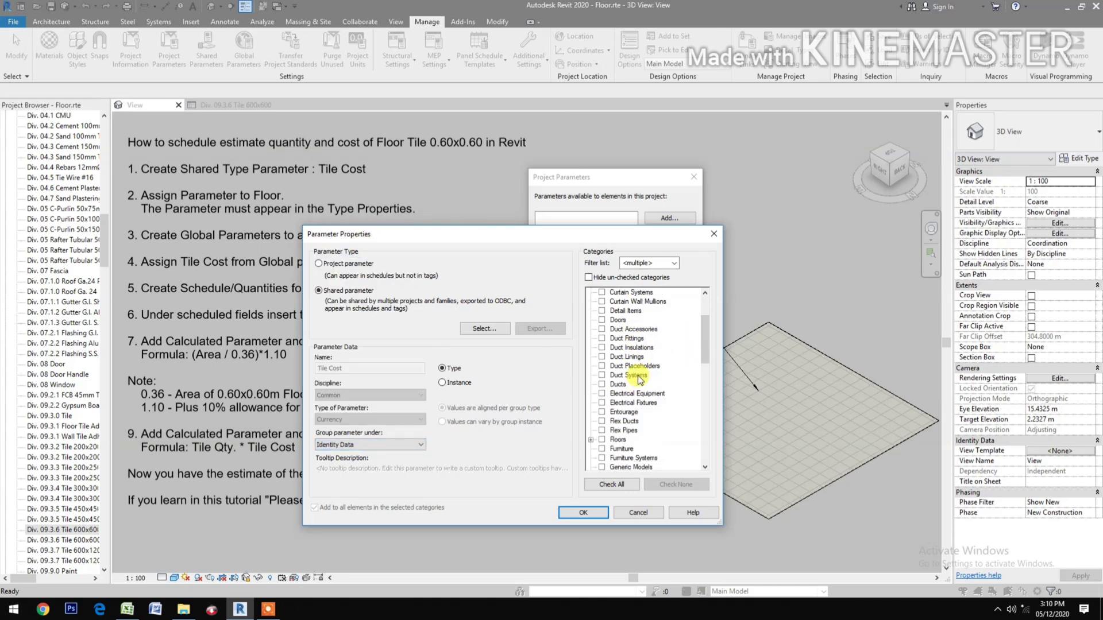
pyautogui.scroll(-10, 639, 380)
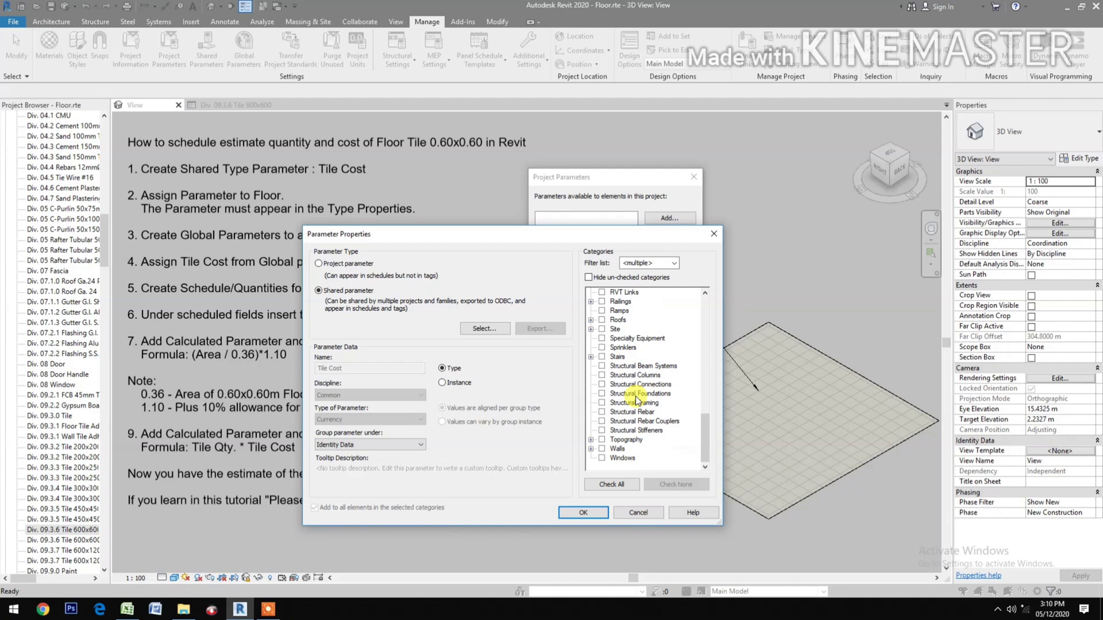
pyautogui.scroll(7, 601, 357)
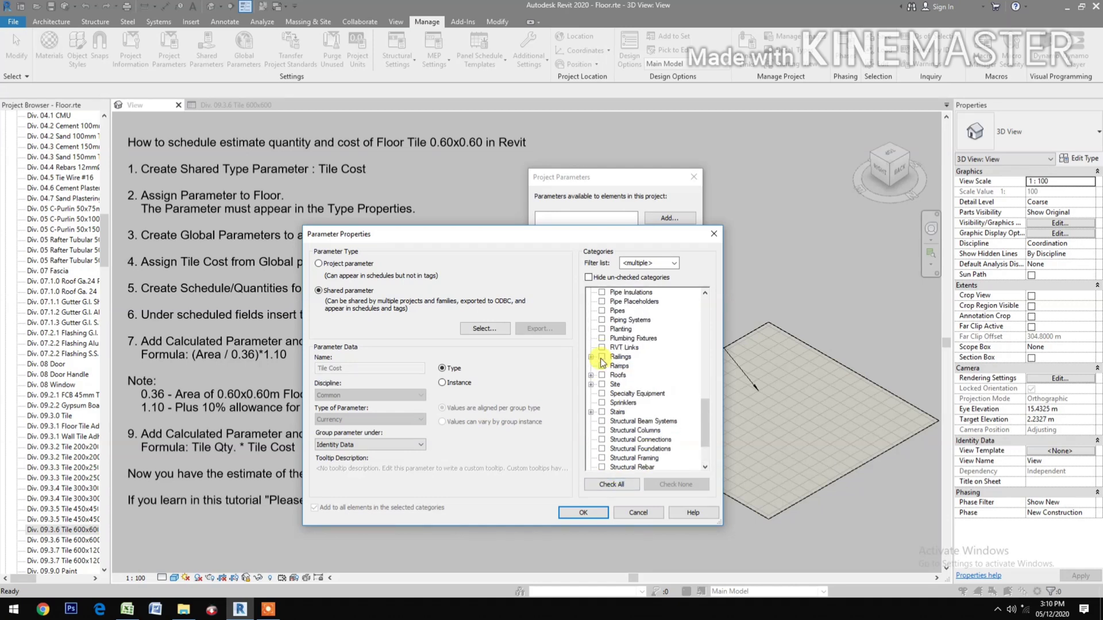
pyautogui.scroll(2, 601, 357)
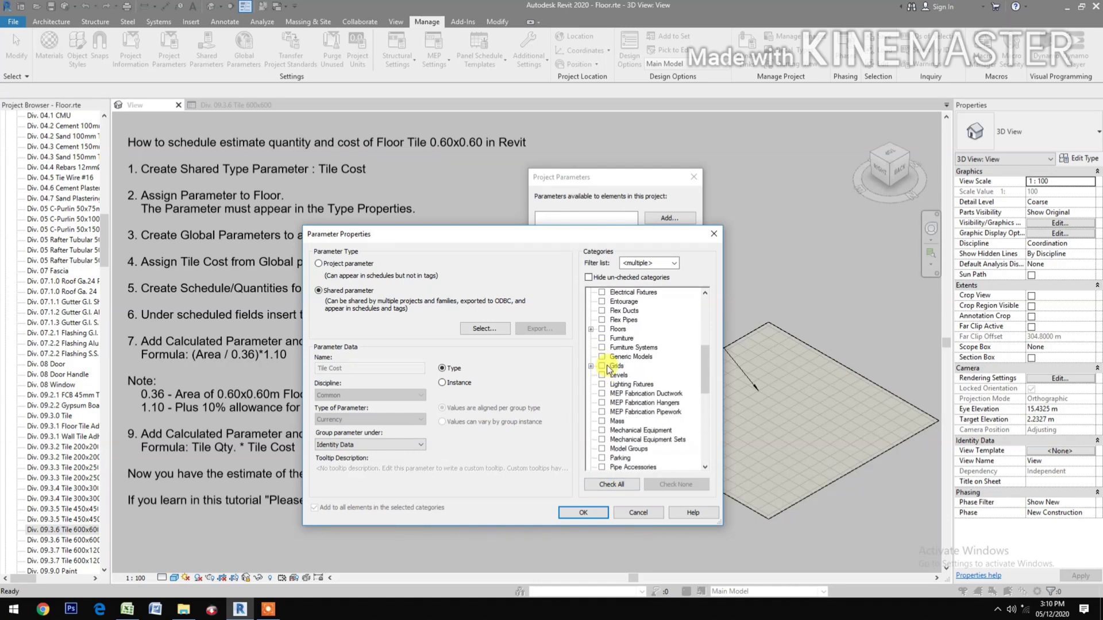
pyautogui.click(602, 329)
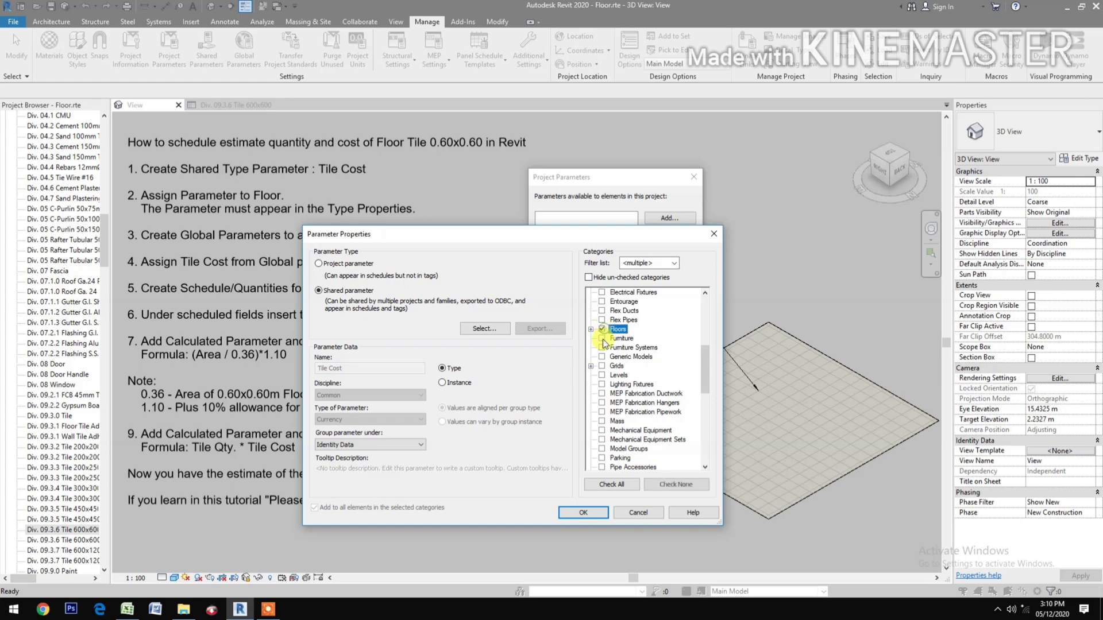
pyautogui.click(582, 517)
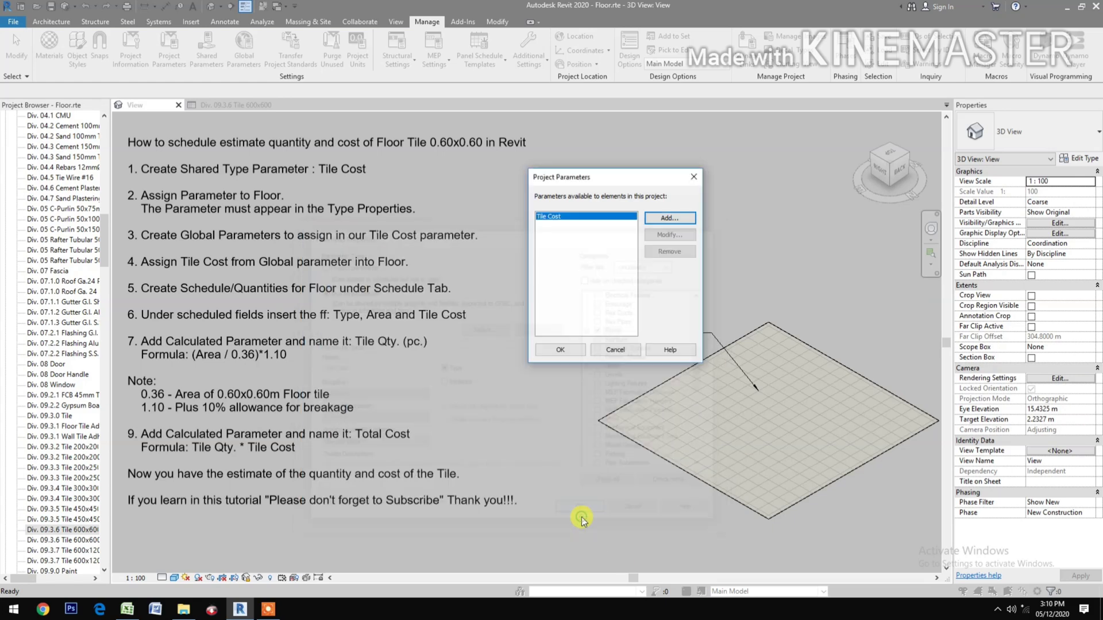
pyautogui.click(562, 350)
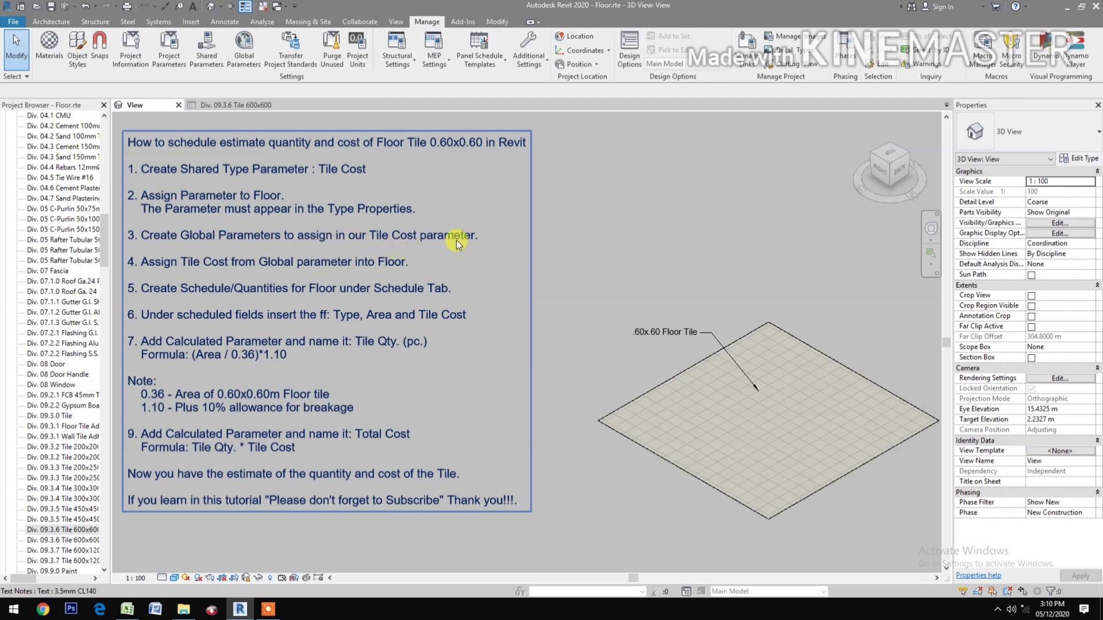
# Step: Create a global parameter named Tile .6x.6 Cost of type Currency, grouped under Identity Data
pyautogui.click(244, 49)
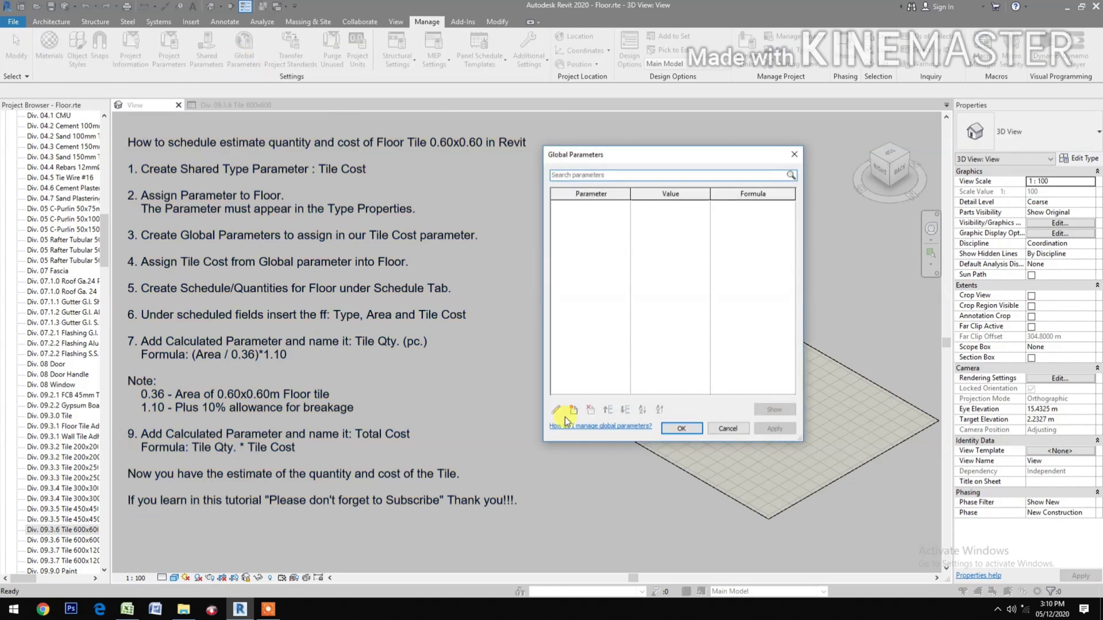
pyautogui.click(574, 410)
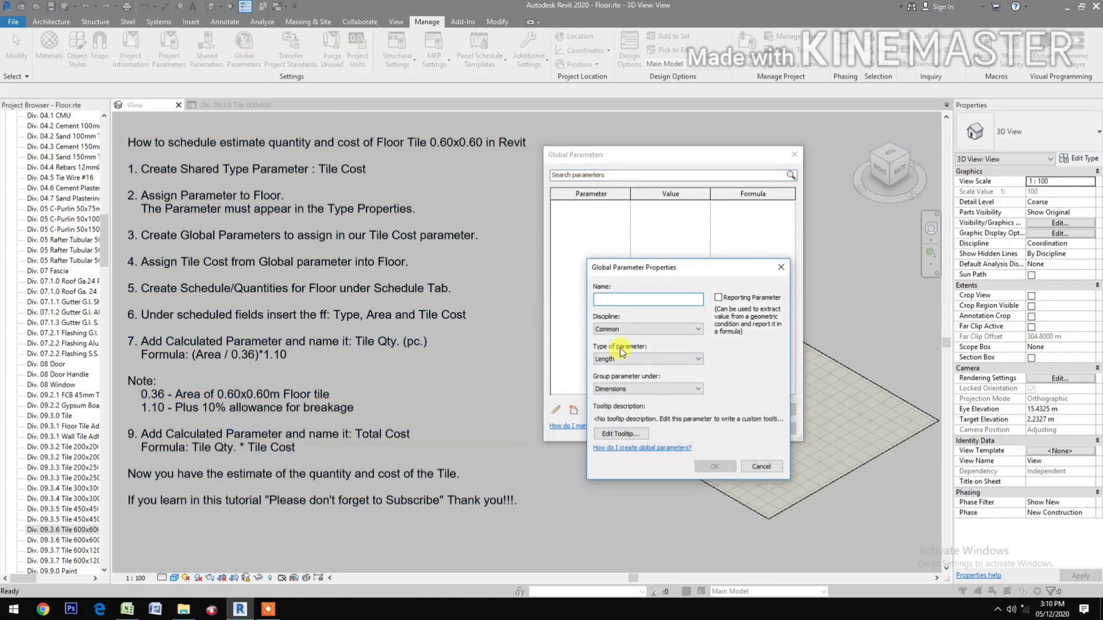
pyautogui.write('Tile .6x.6 Cost')
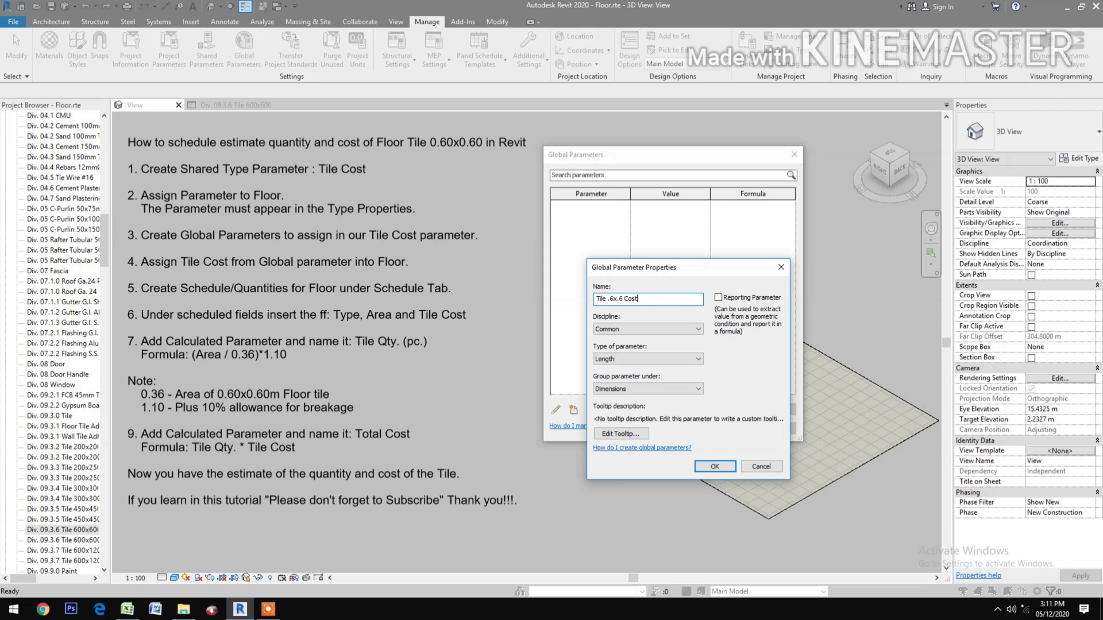
pyautogui.click(643, 359)
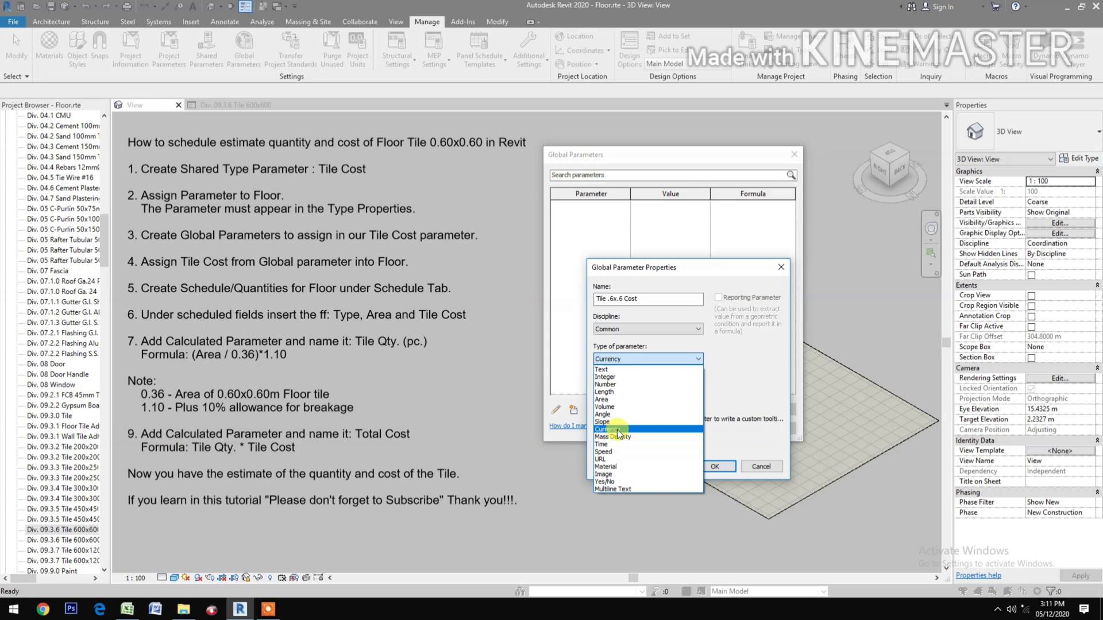
pyautogui.click(617, 430)
pyautogui.click(631, 389)
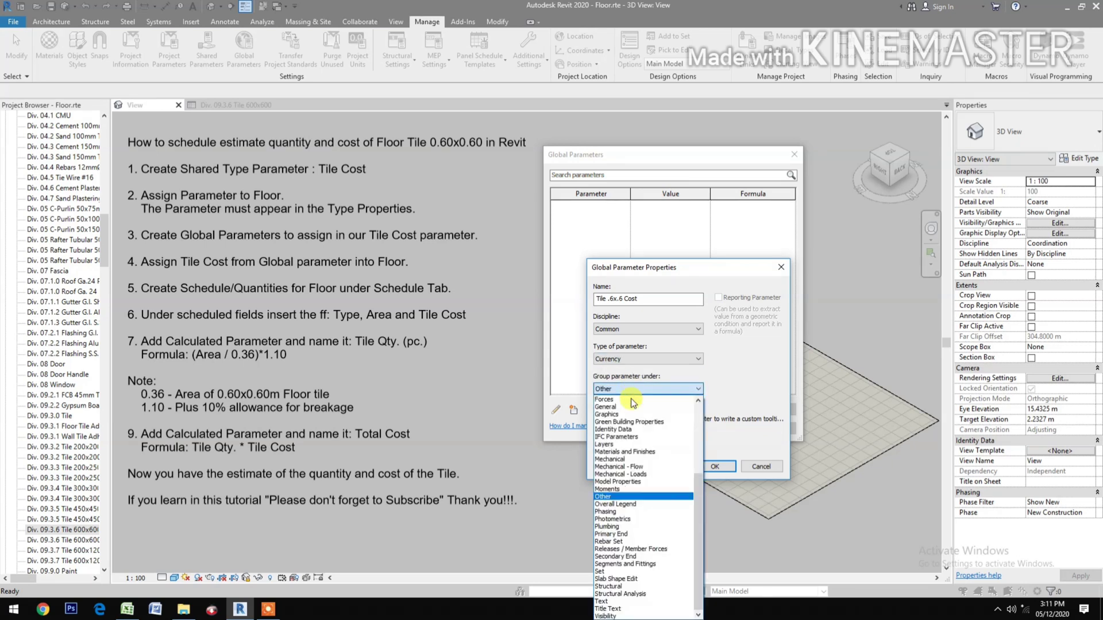
pyautogui.click(631, 430)
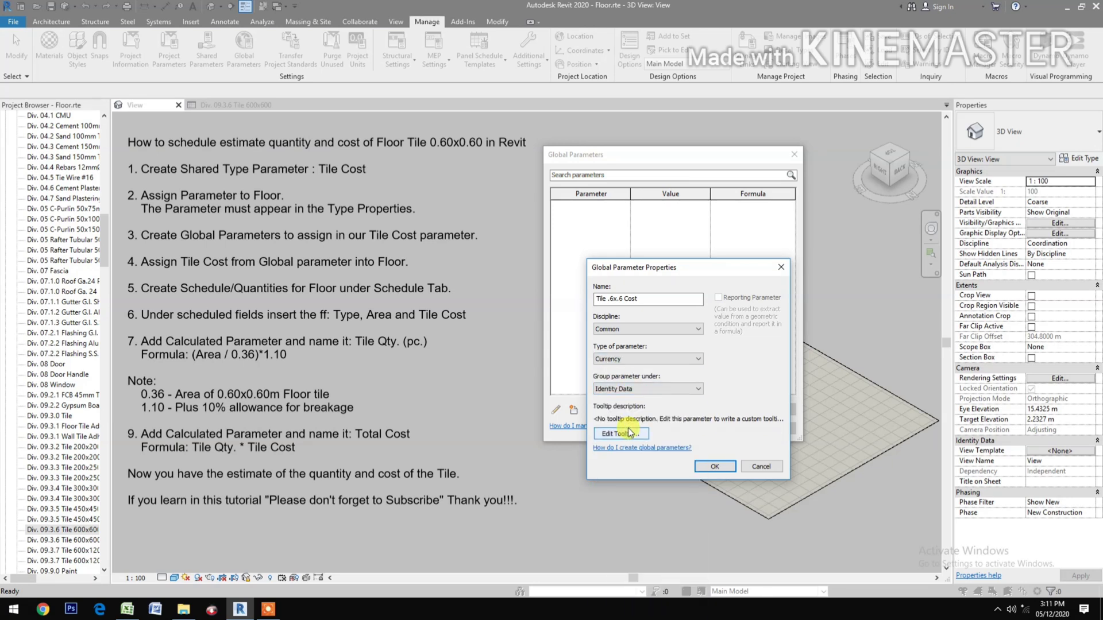
pyautogui.click(714, 466)
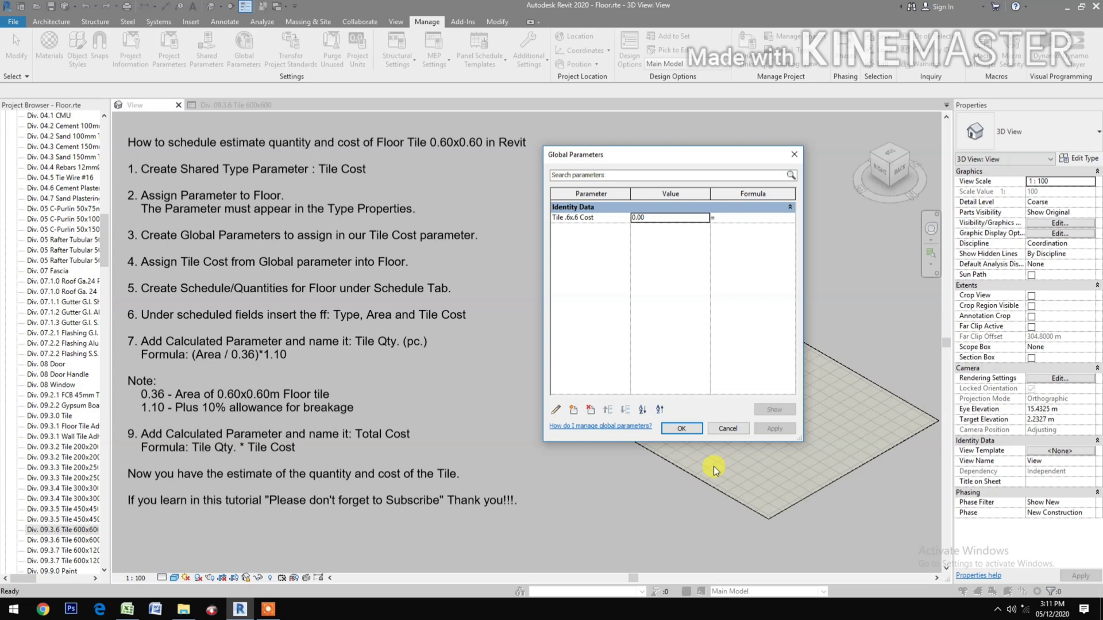
# Step: Set the value of the Tile .6x.6 Cost global parameter to 200 and apply it
pyautogui.click(659, 221)
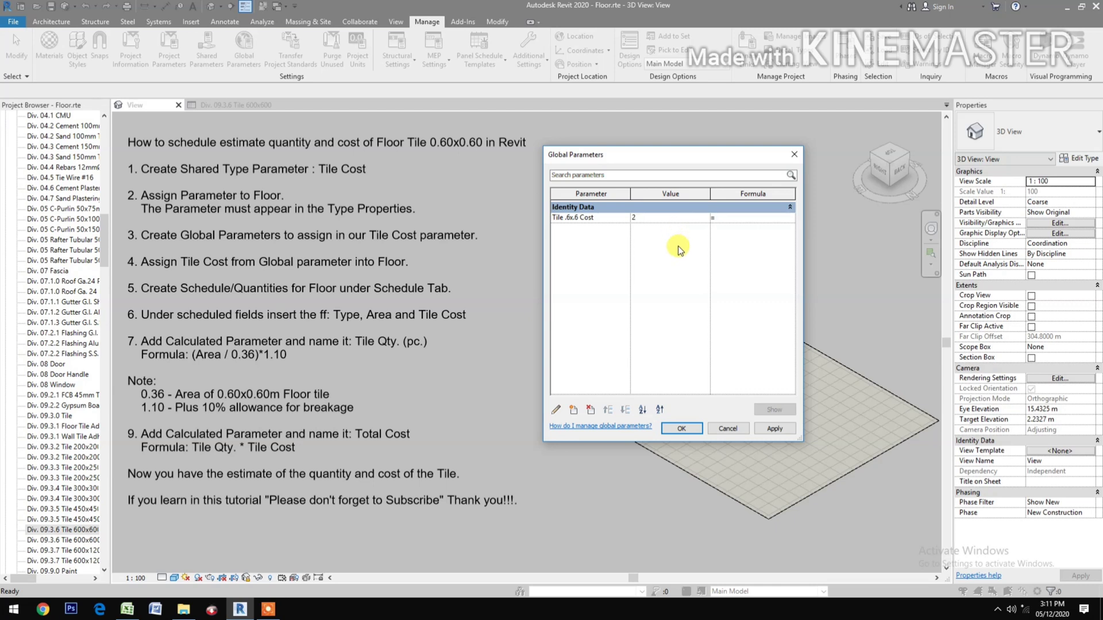
pyautogui.write('200')
pyautogui.click(774, 432)
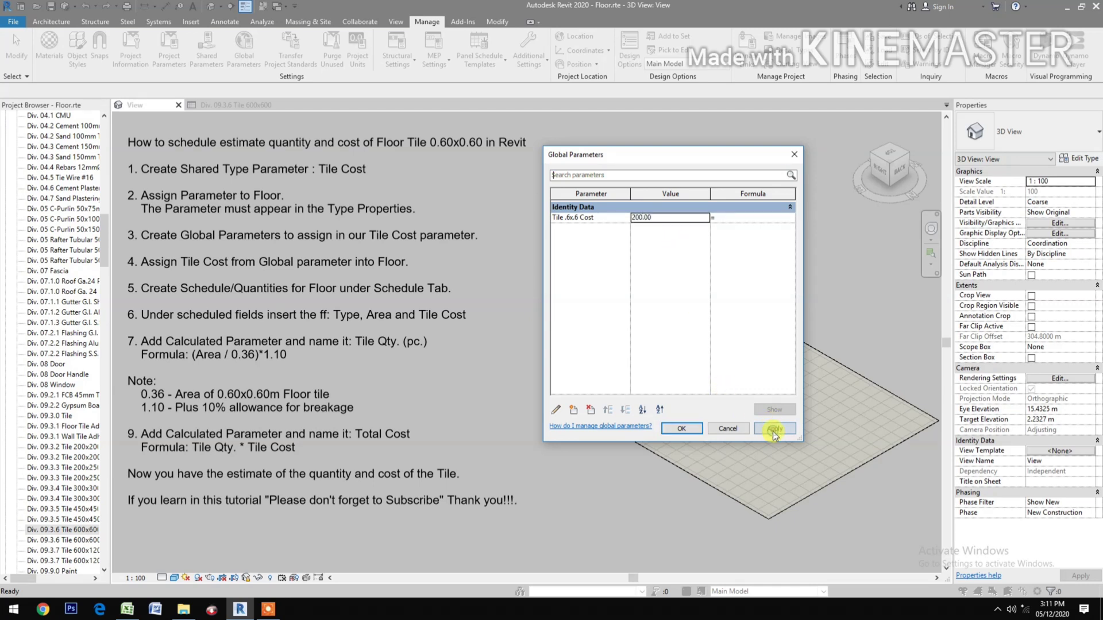
pyautogui.click(680, 428)
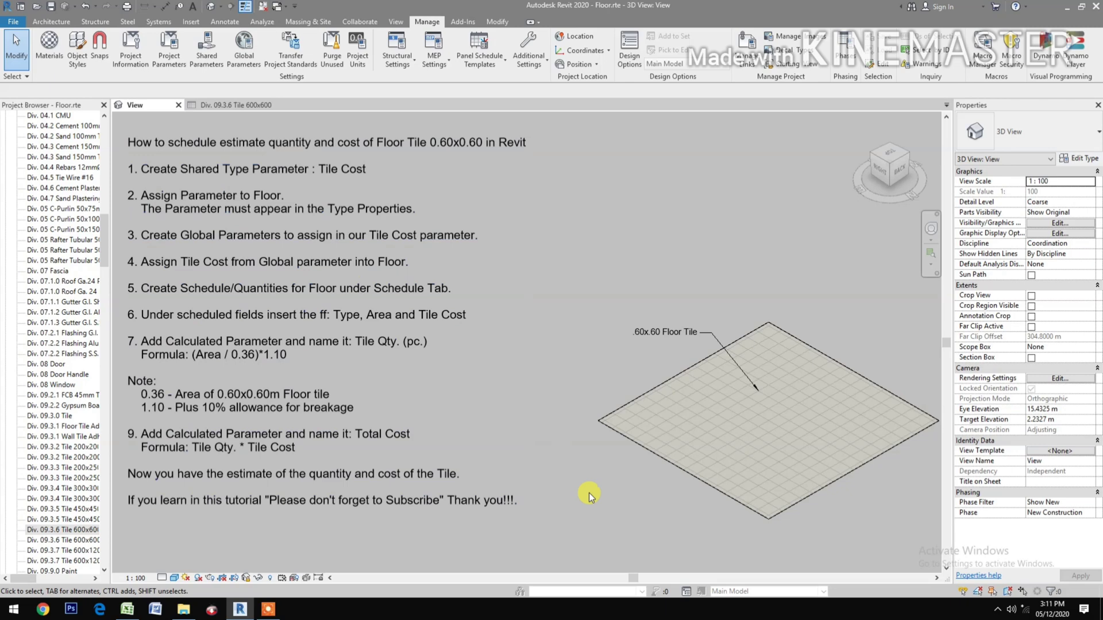
# Step: Associate the Tile Cost type parameter of the Floor Tile 600x600mm floor with the global parameter Tile .6x.6 Cost and apply it
pyautogui.click(636, 436)
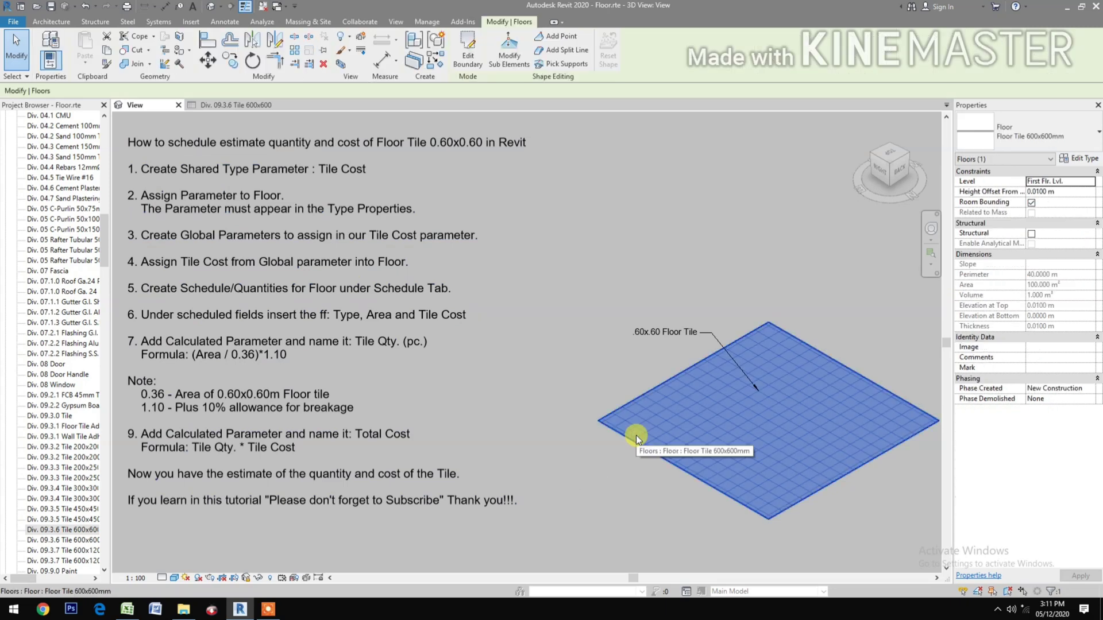
pyautogui.click(1073, 166)
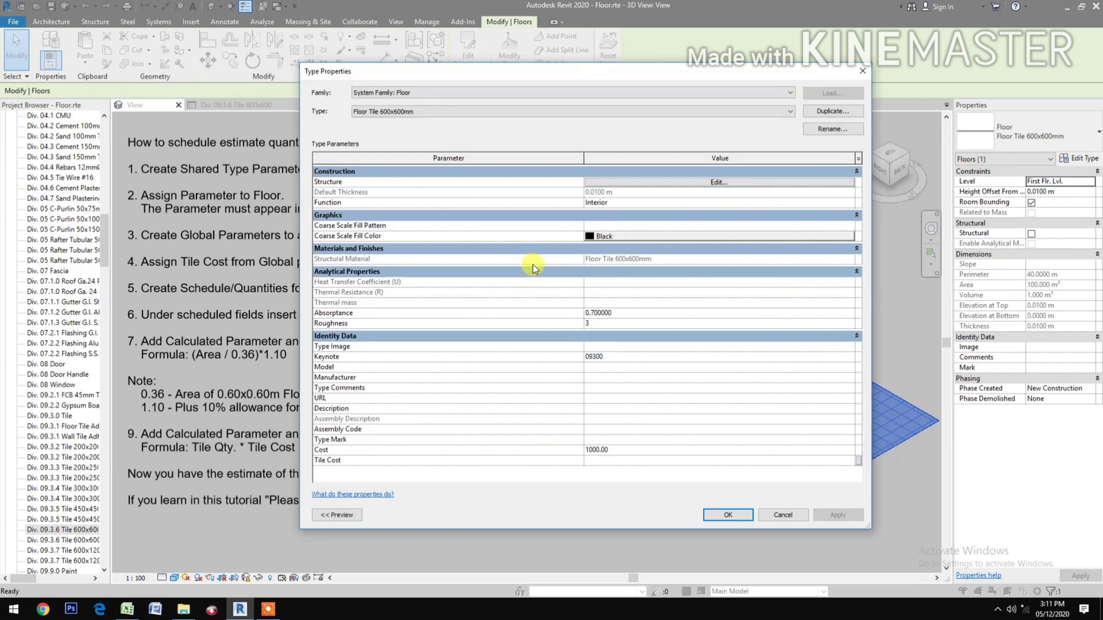
pyautogui.click(858, 460)
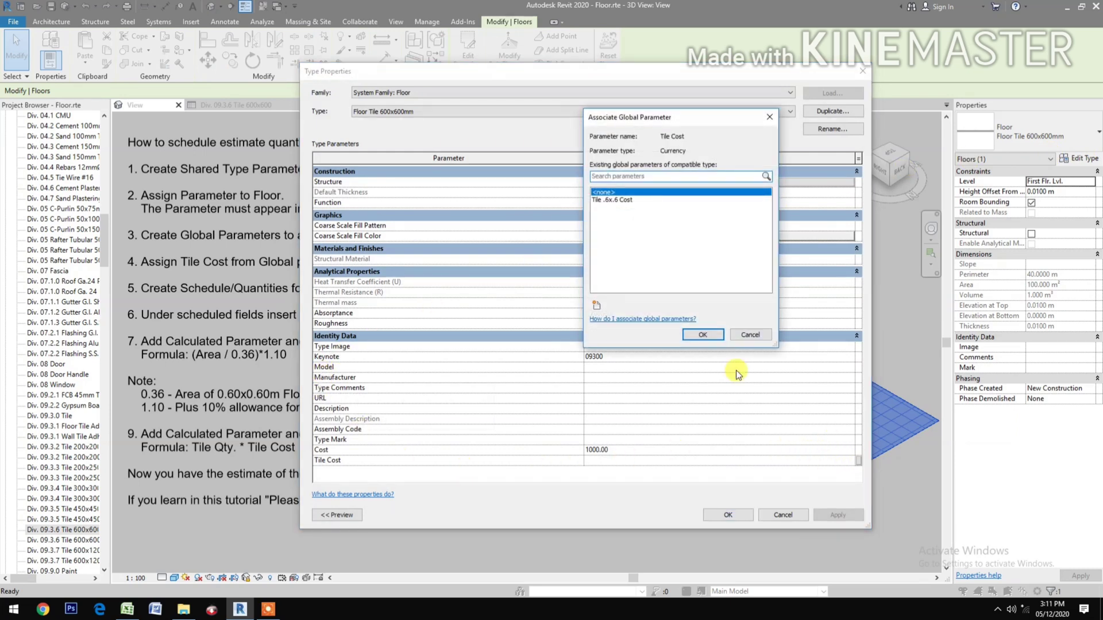
pyautogui.click(619, 200)
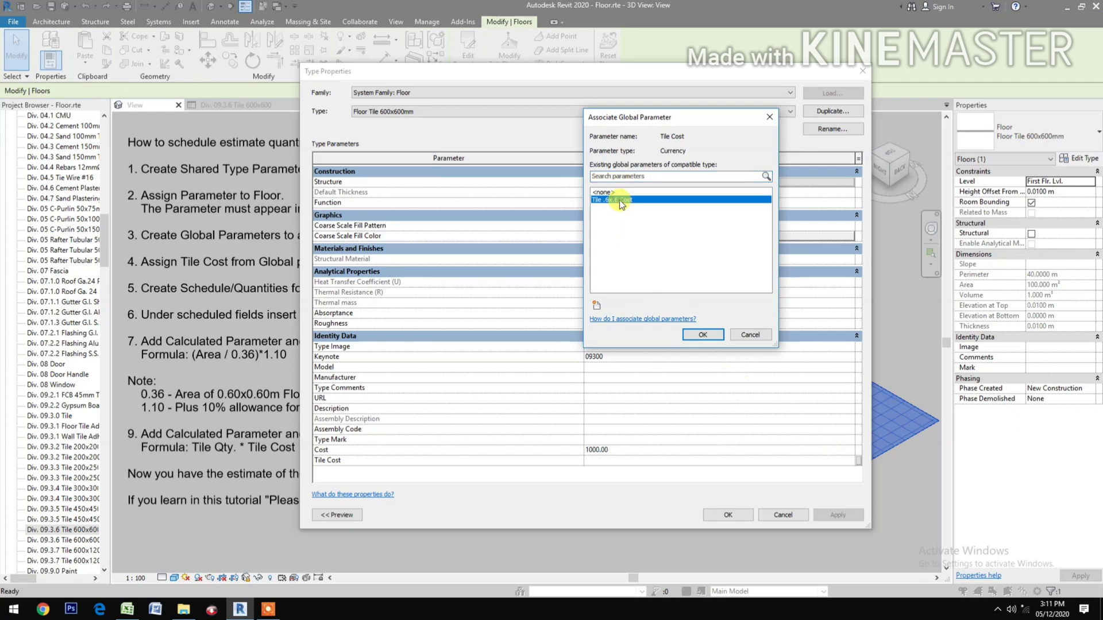
pyautogui.click(703, 337)
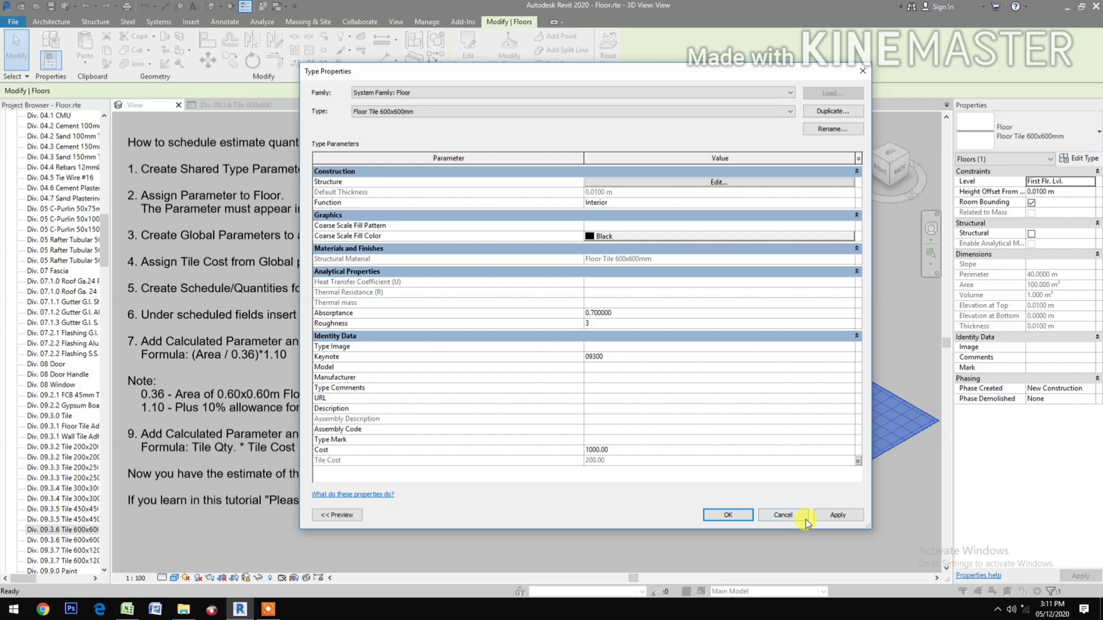
pyautogui.click(837, 517)
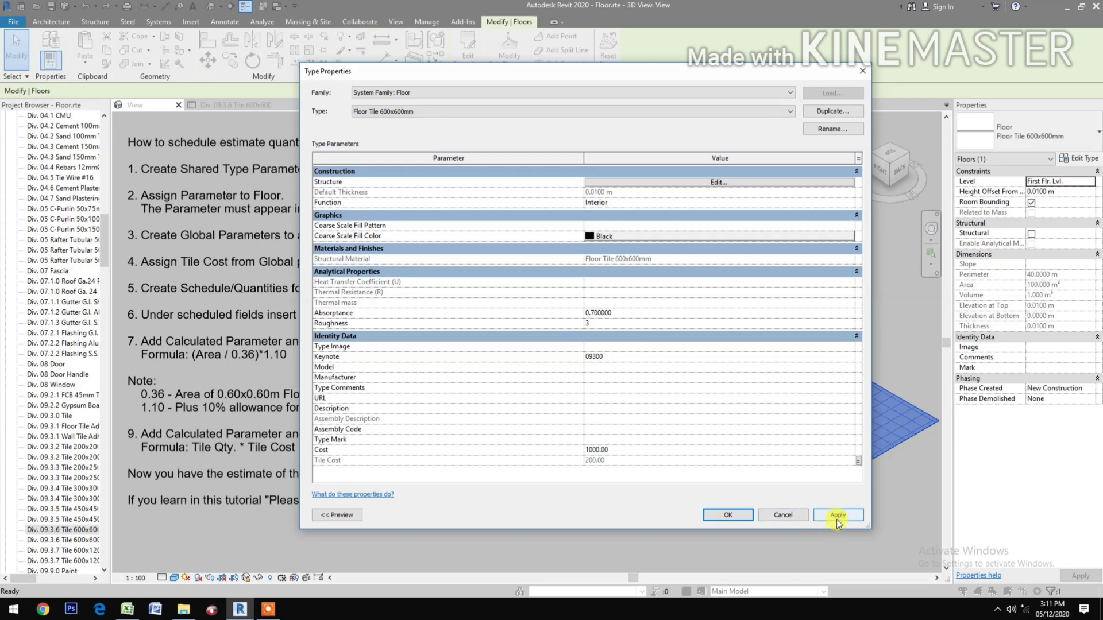
pyautogui.click(717, 514)
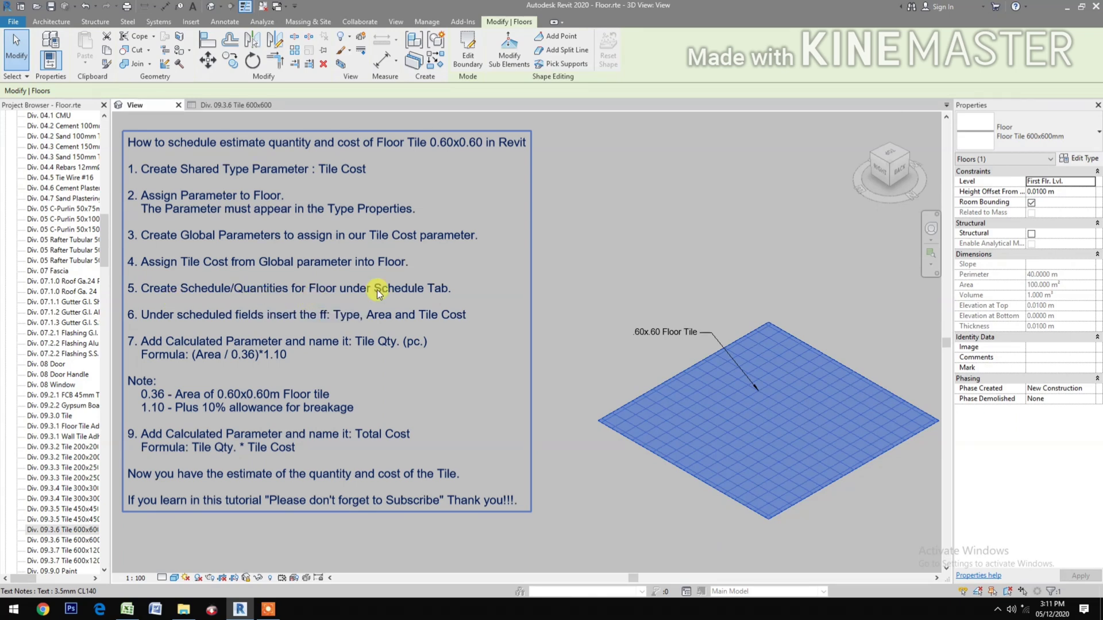
pyautogui.click(718, 209)
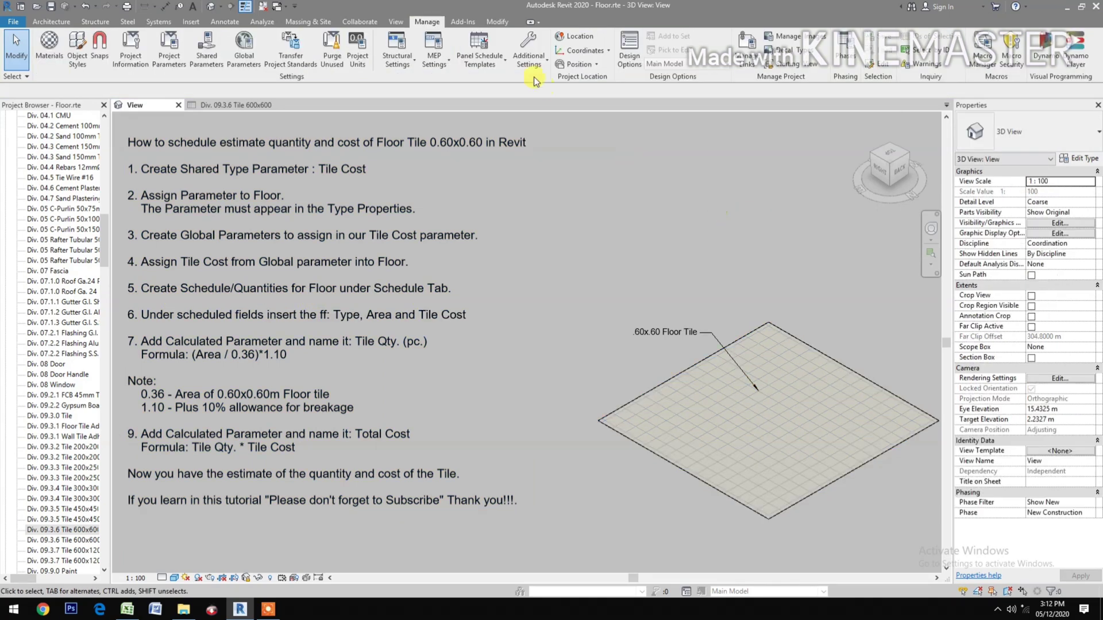
# Step: Create a new quantities schedule for the Floors category with the phase set to New Construction
pyautogui.click(396, 22)
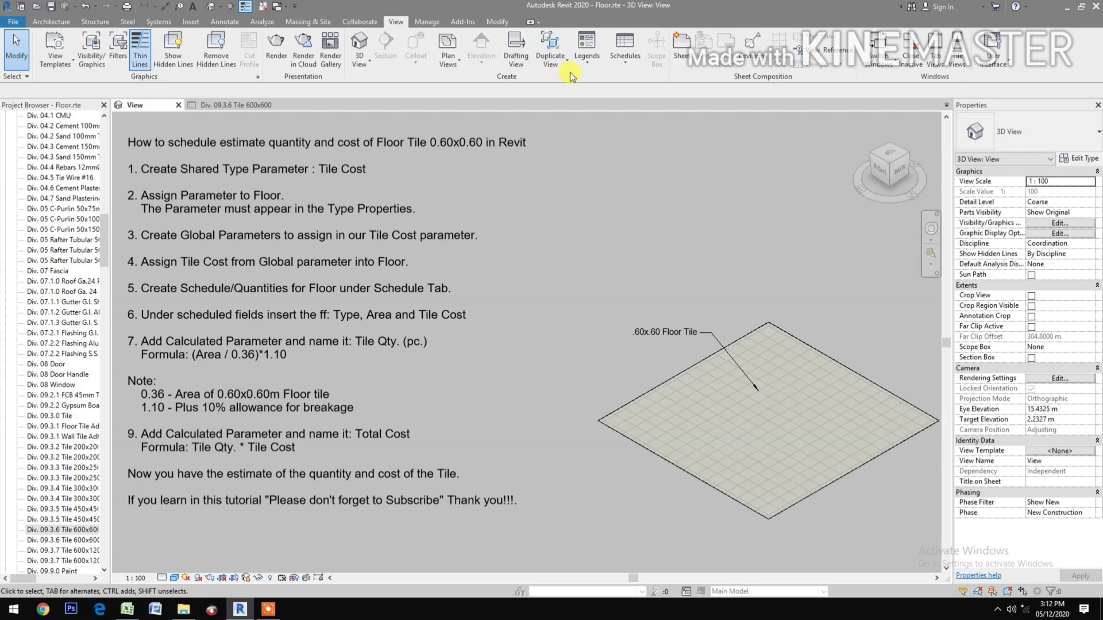
pyautogui.click(626, 58)
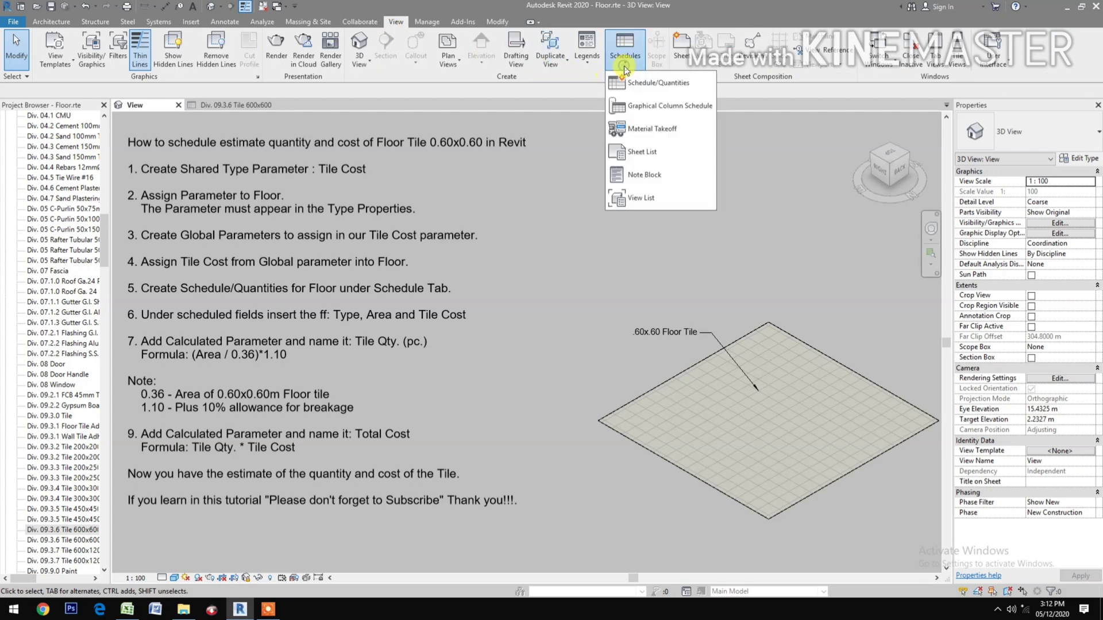
pyautogui.click(661, 84)
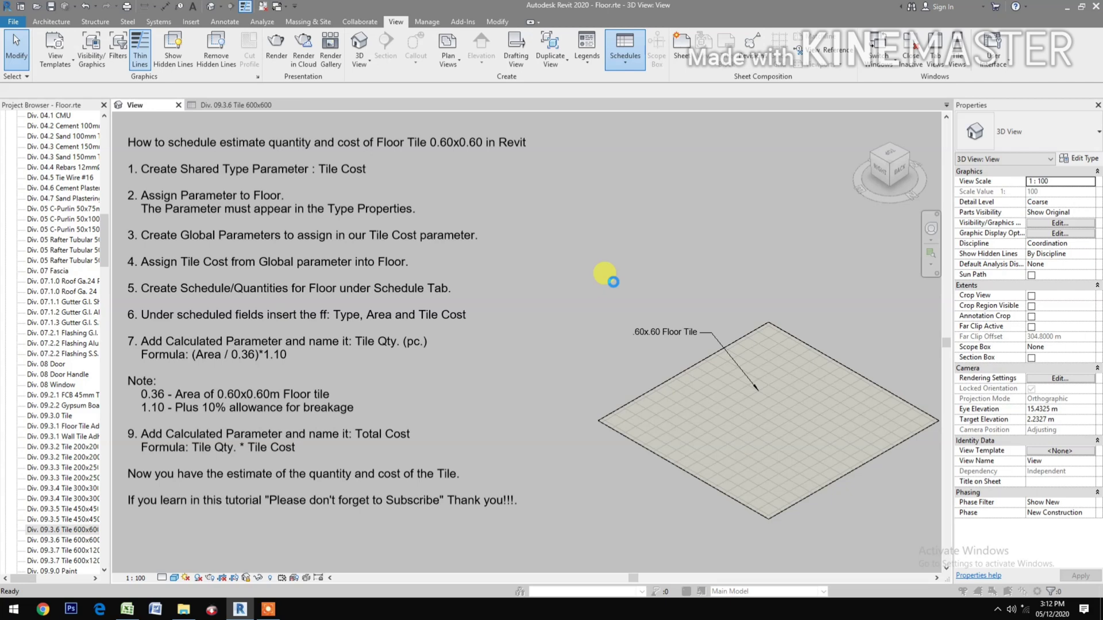
pyautogui.click(684, 325)
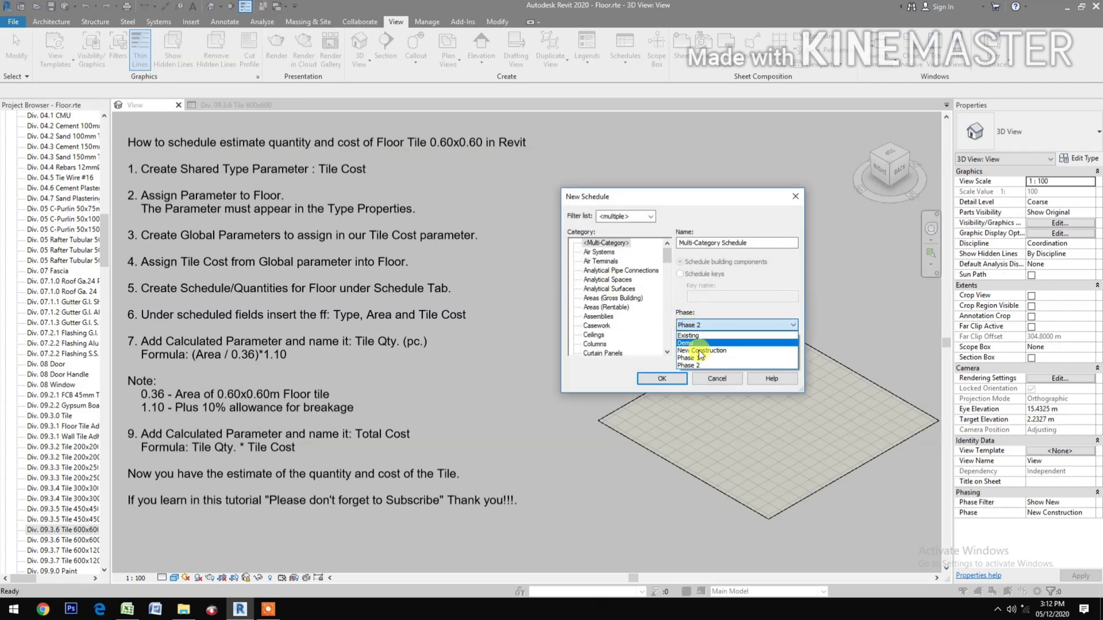
pyautogui.click(700, 358)
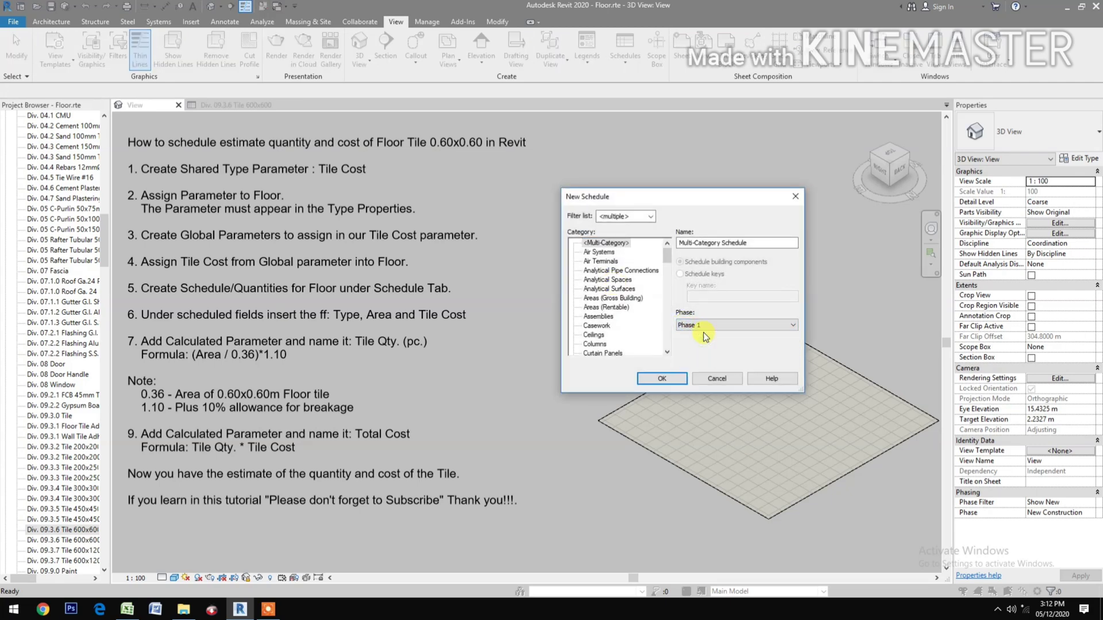
pyautogui.click(705, 325)
pyautogui.click(709, 347)
pyautogui.scroll(-2, 618, 336)
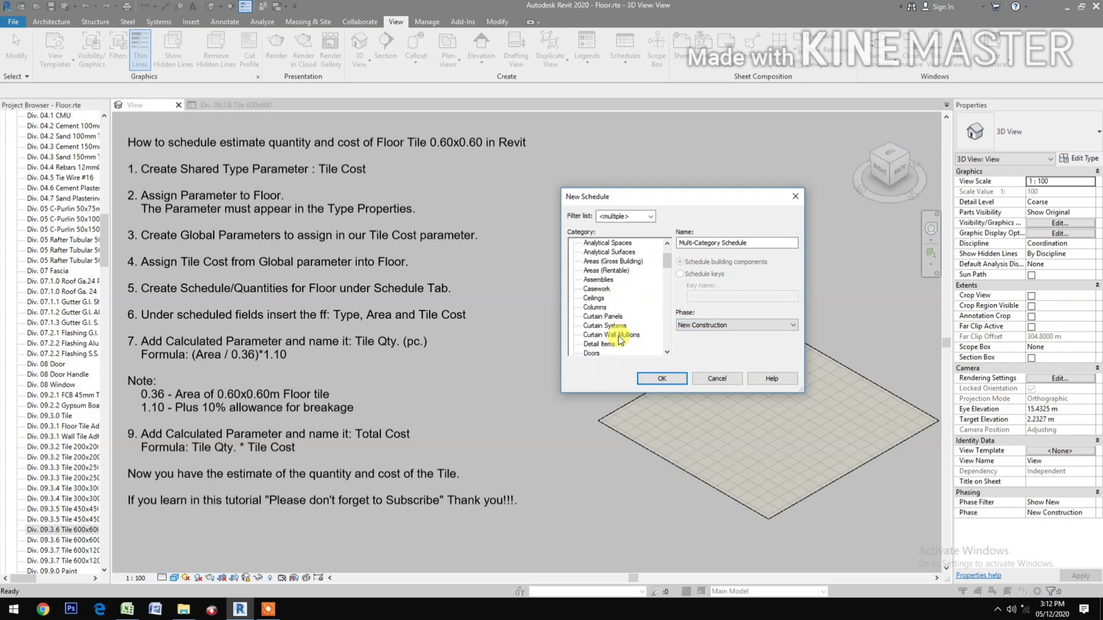
pyautogui.scroll(-3, 612, 288)
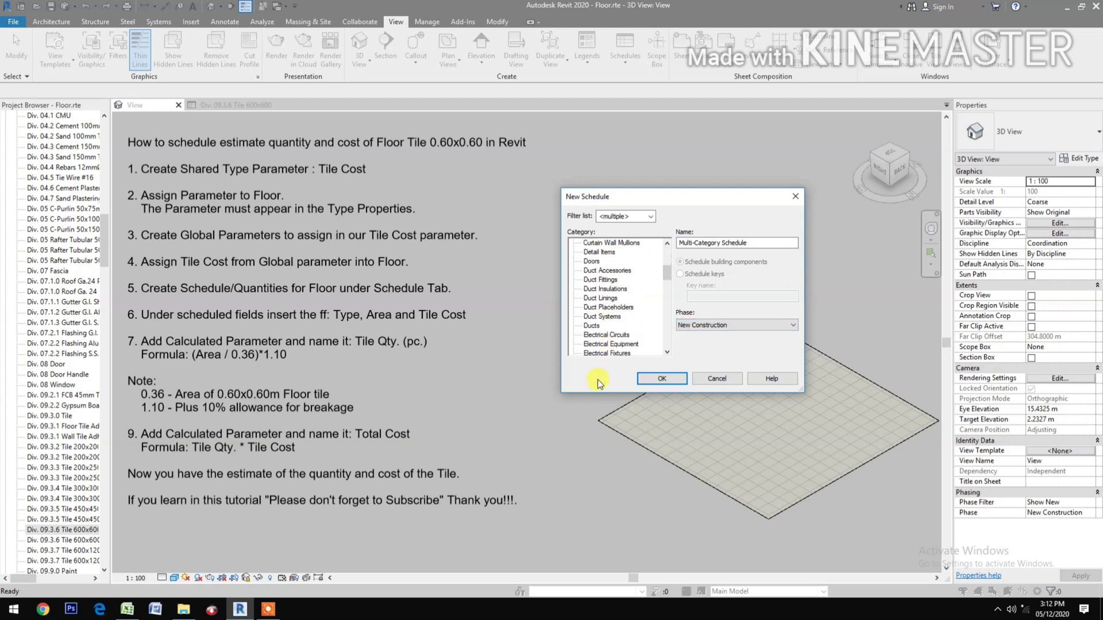
pyautogui.scroll(-3, 615, 322)
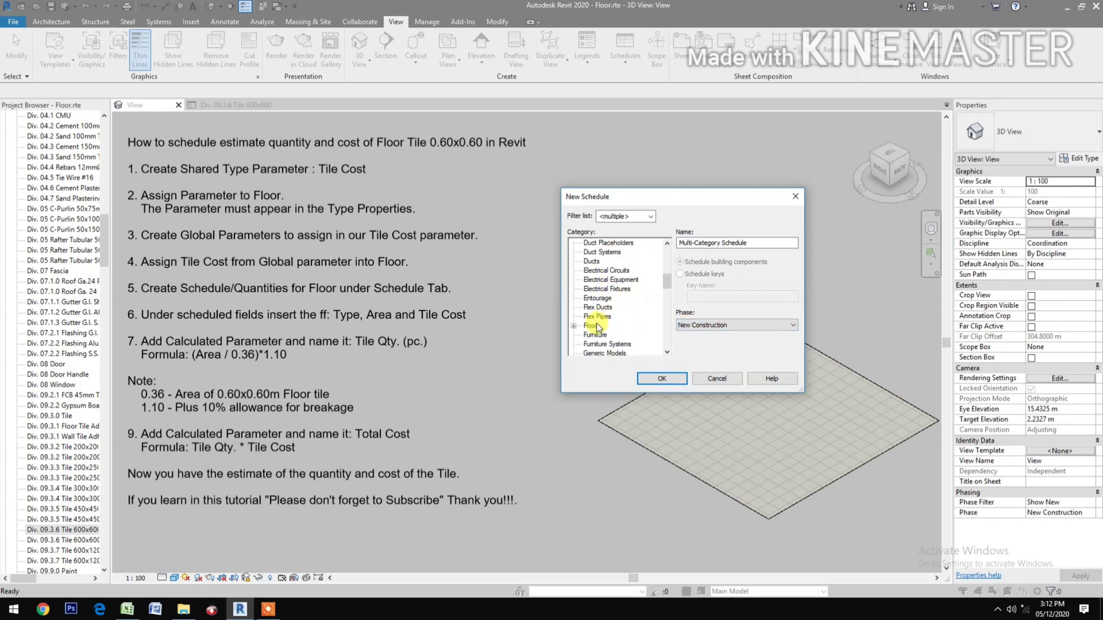
pyautogui.click(596, 325)
pyautogui.click(653, 378)
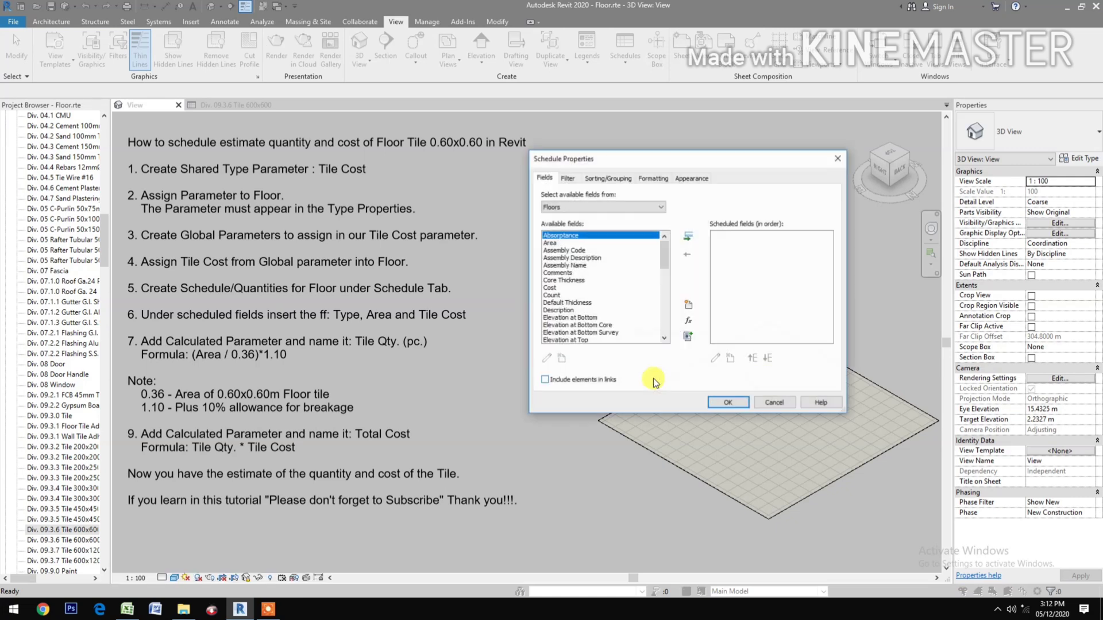
# Step: Add the Type, Area and Tile Cost fields to the floor schedule in that order
pyautogui.scroll(-7, 615, 296)
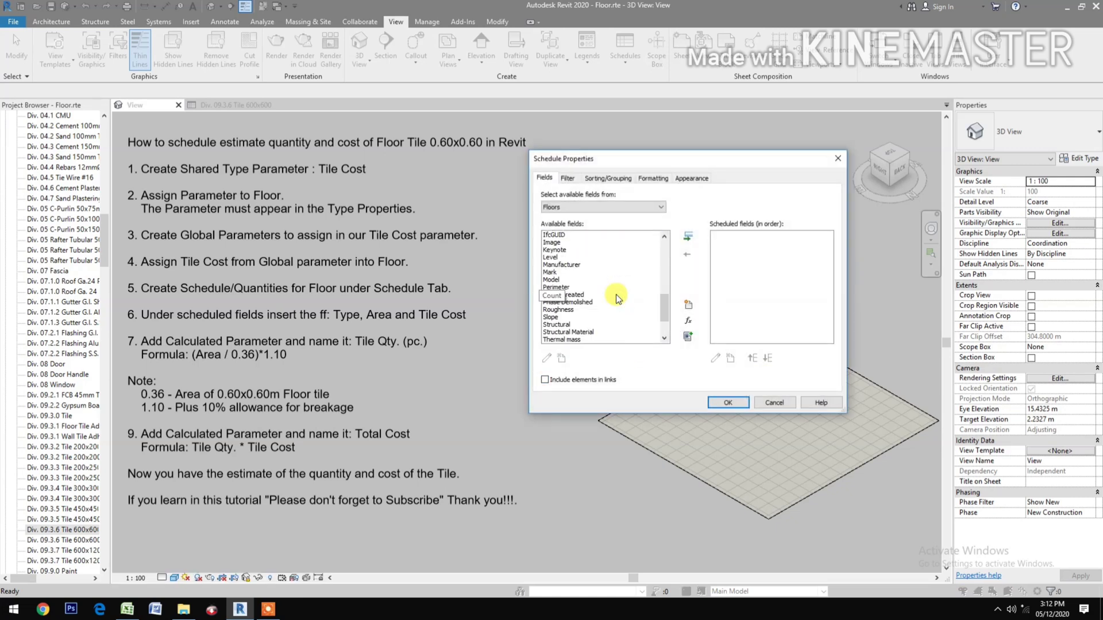
pyautogui.scroll(-3, 617, 298)
pyautogui.click(550, 289)
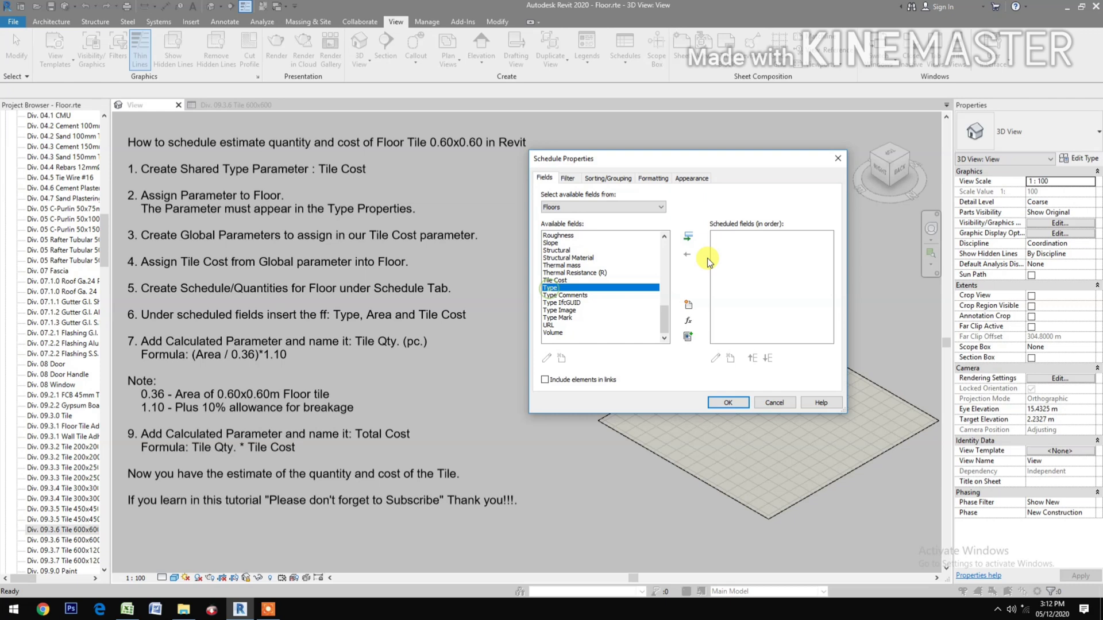
pyautogui.click(687, 240)
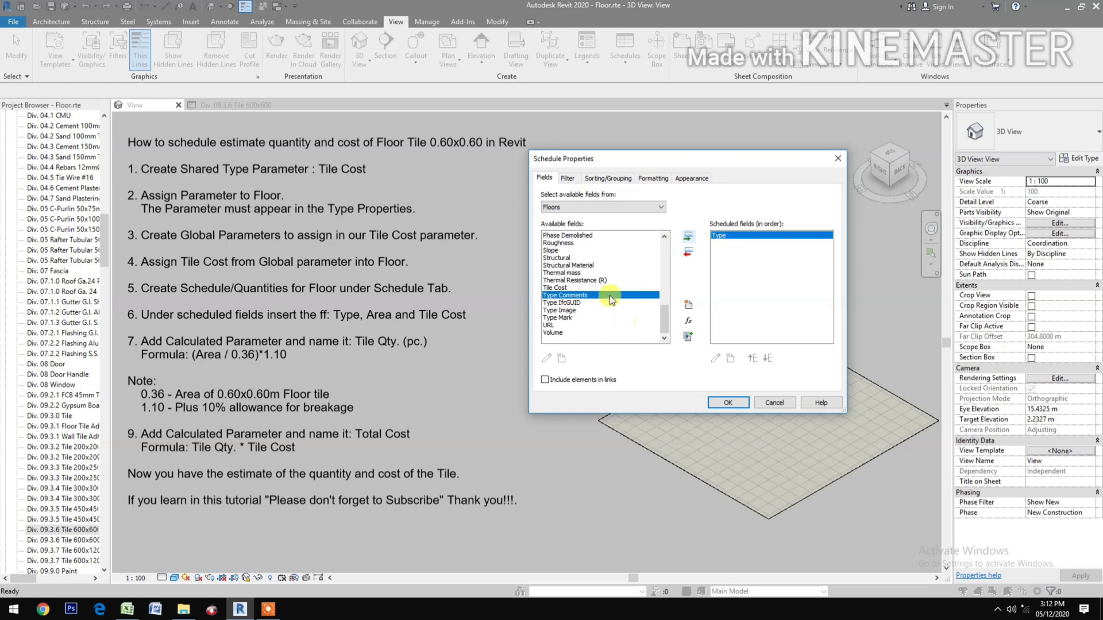
pyautogui.scroll(15, 606, 287)
pyautogui.click(547, 251)
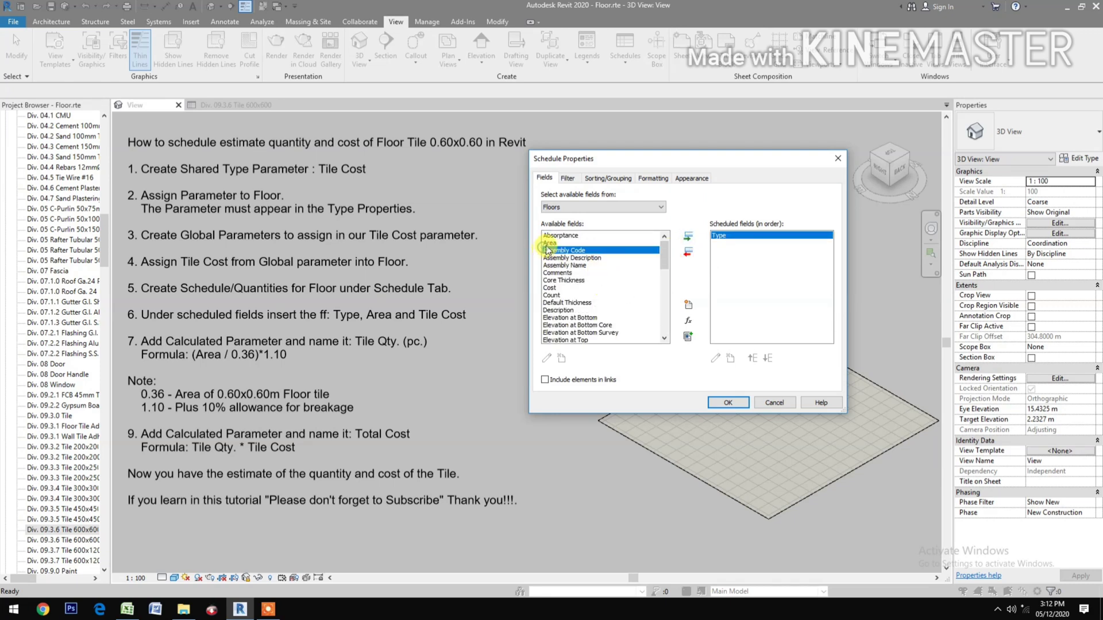
pyautogui.click(548, 243)
pyautogui.click(688, 236)
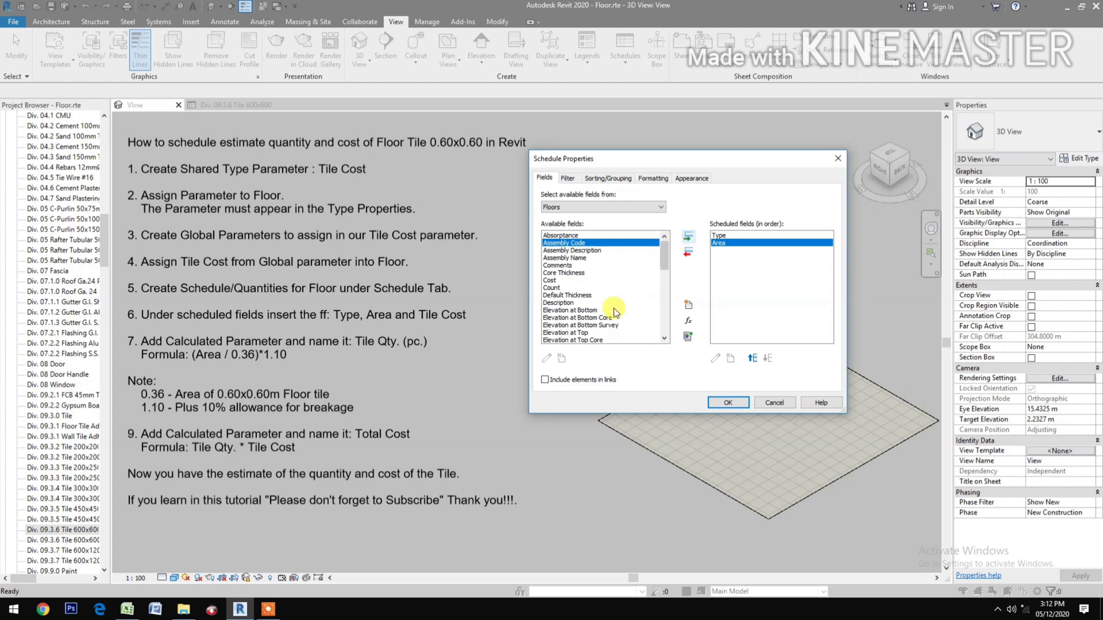
pyautogui.scroll(-12, 614, 311)
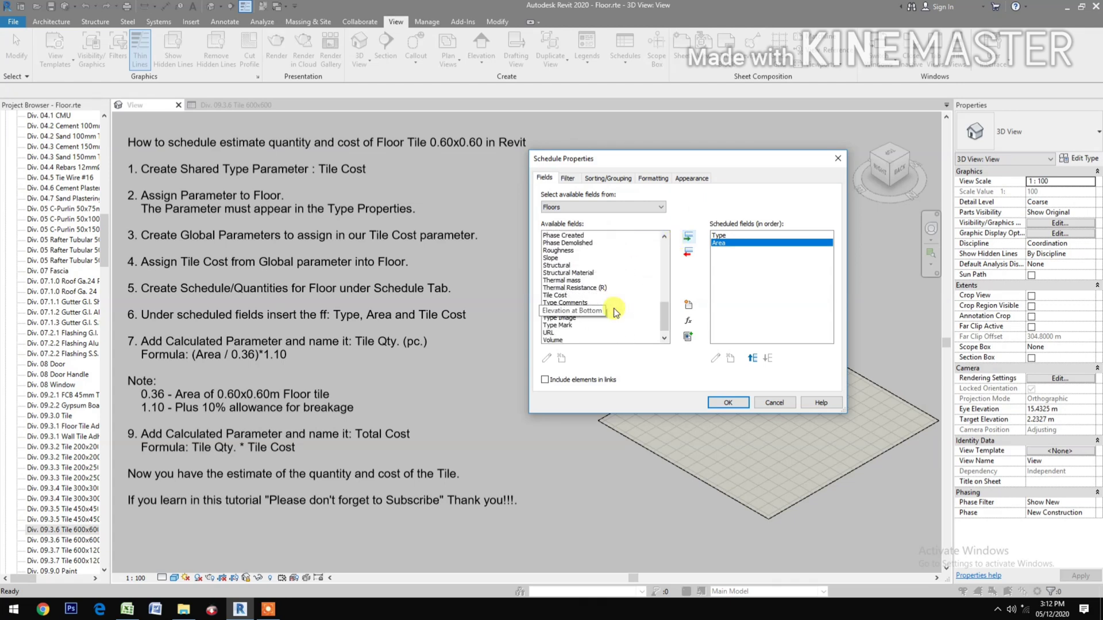
pyautogui.scroll(-1, 614, 311)
pyautogui.click(555, 287)
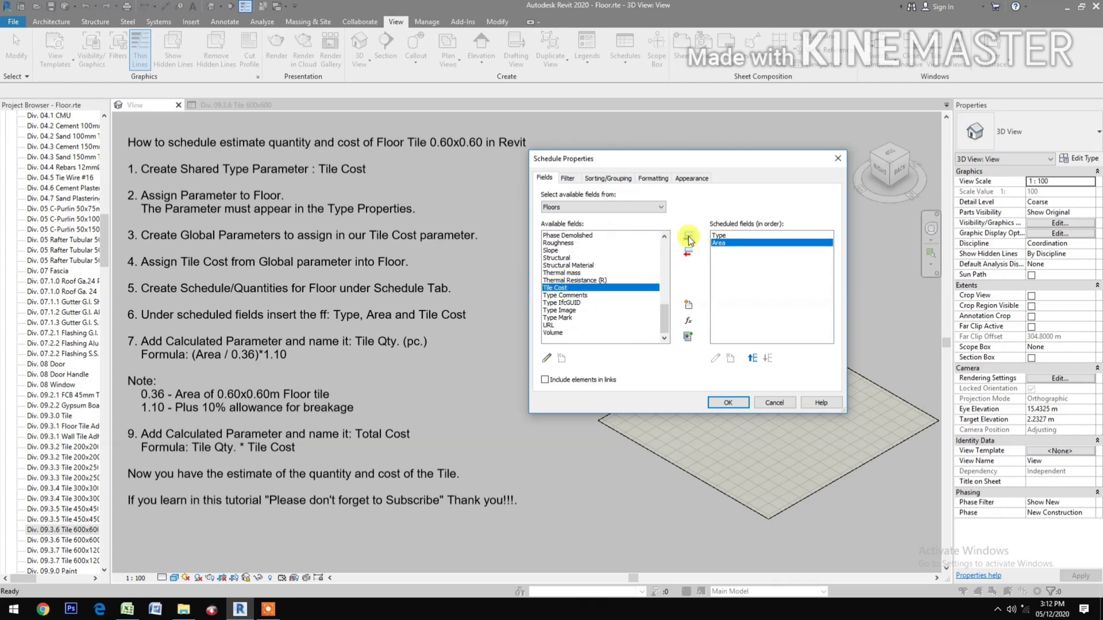
pyautogui.click(688, 236)
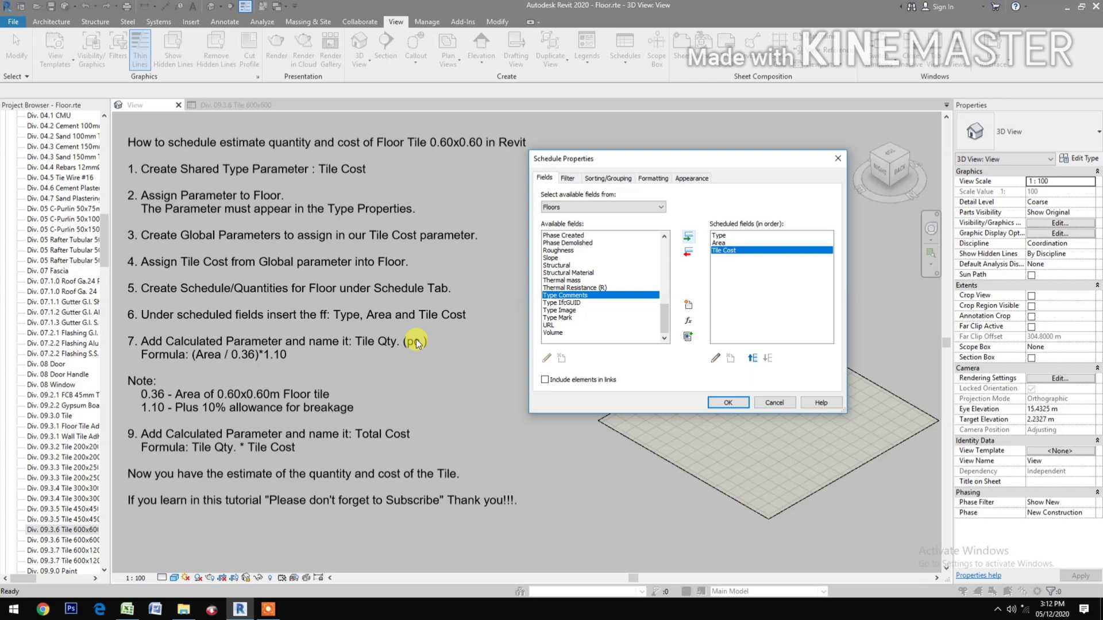
# Step: Start a calculated value for the schedule and name it Tile Qty. (pc.)
pyautogui.click(688, 322)
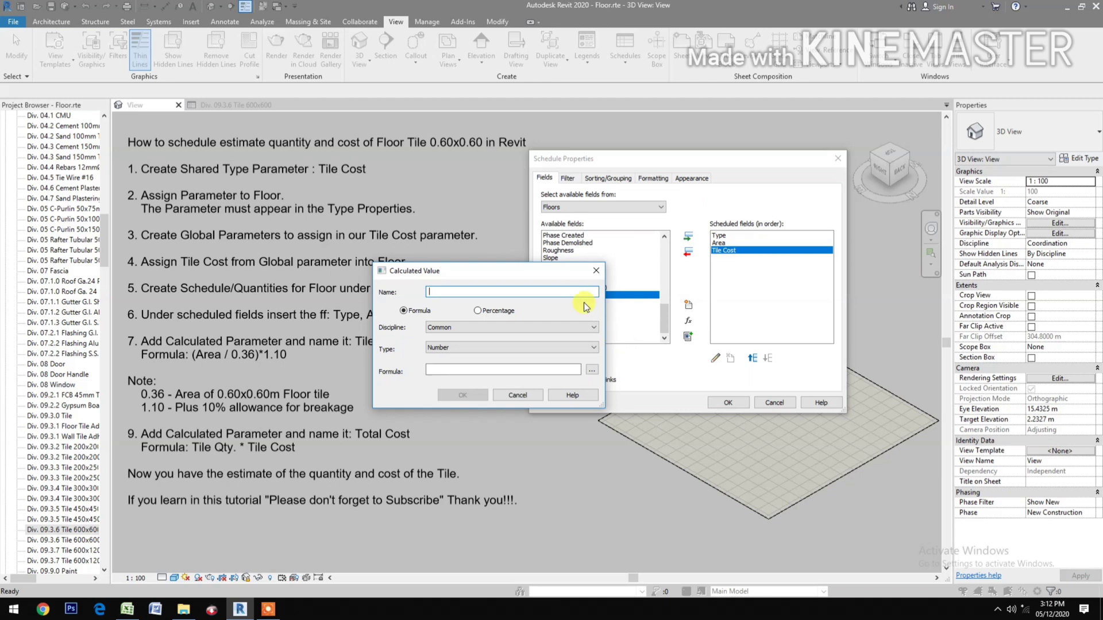
pyautogui.moveTo(558, 275); pyautogui.dragTo(757, 180)
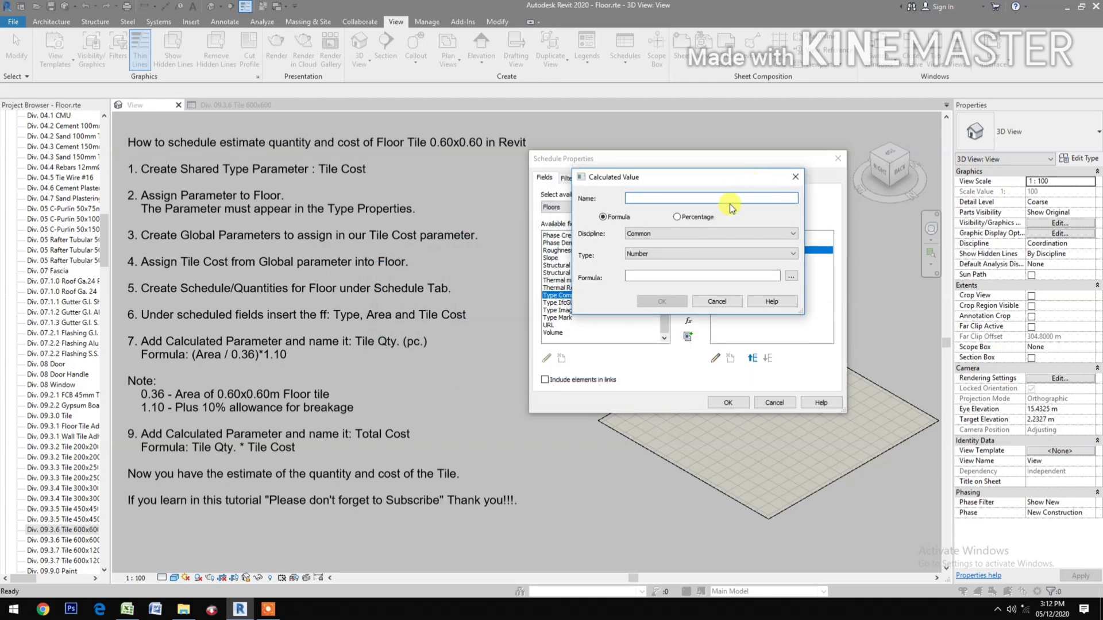
pyautogui.write('Tile')
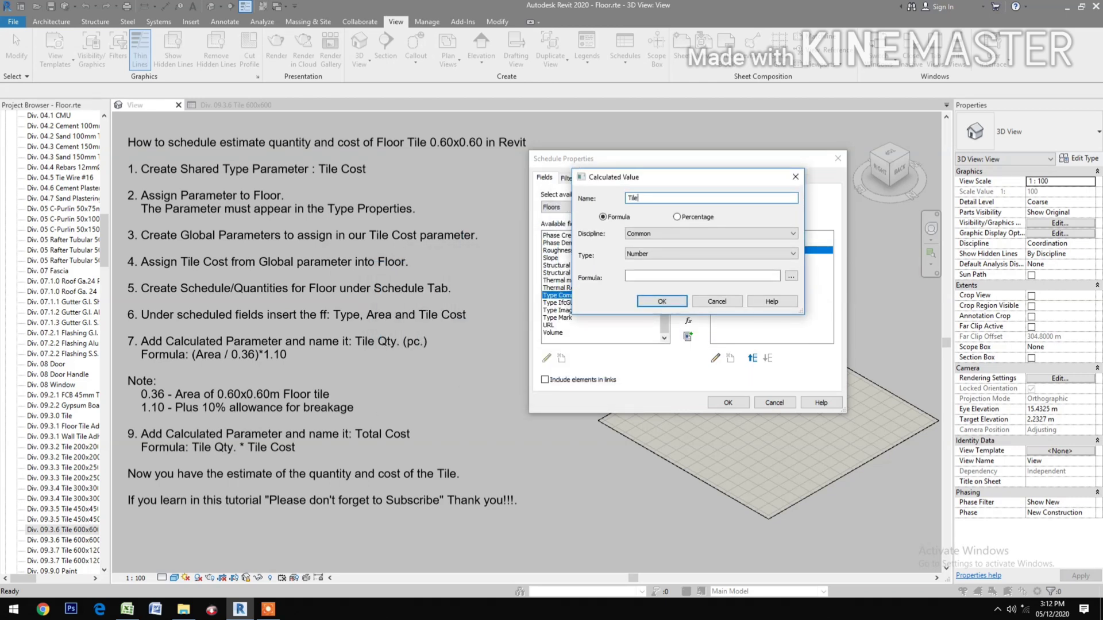
pyautogui.write(' Qty. (pc.)')
# Step: Set the Tile Qty. (pc.) formula to (Area/.36)*1.1, confirm it, and move the field above Tile Cost
pyautogui.click(791, 277)
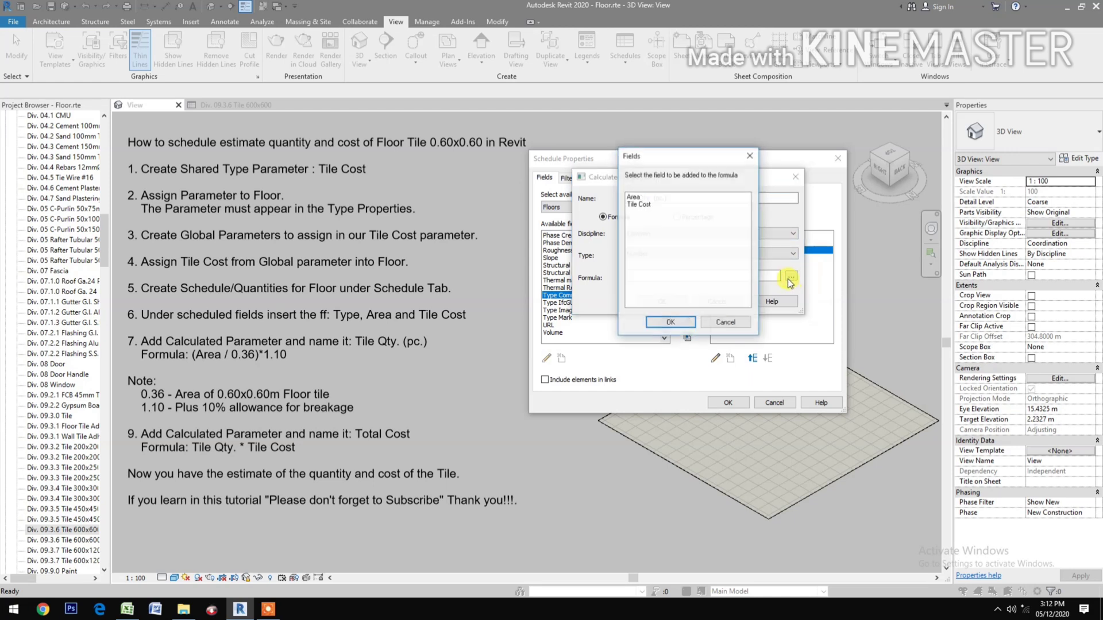
pyautogui.click(641, 197)
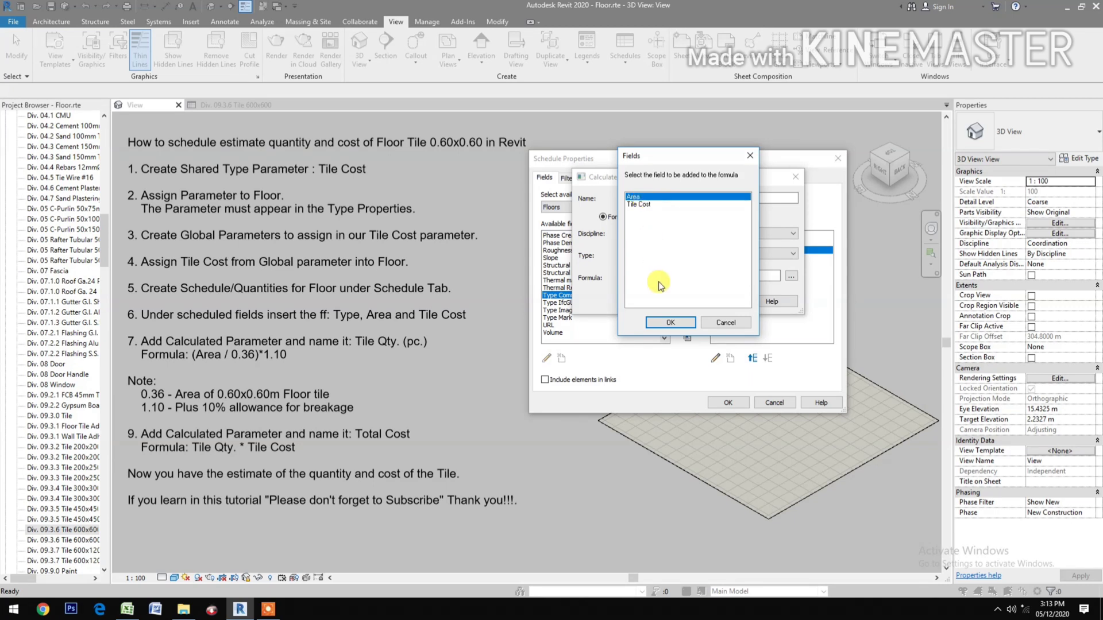
pyautogui.click(669, 323)
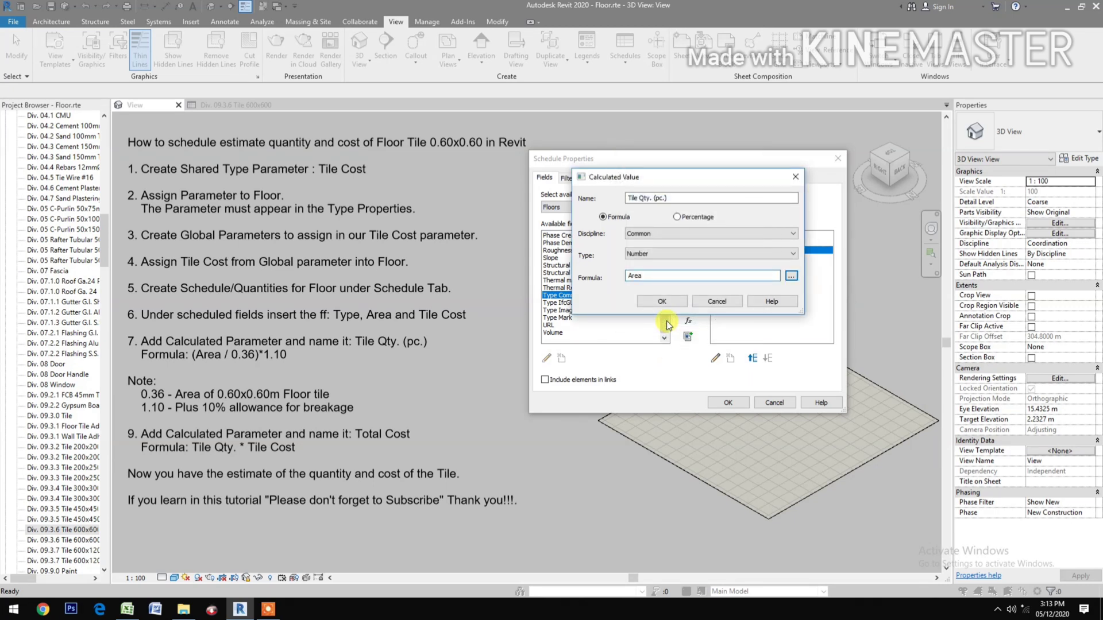
pyautogui.write('/.36)')
pyautogui.click(628, 276)
pyautogui.write('(')
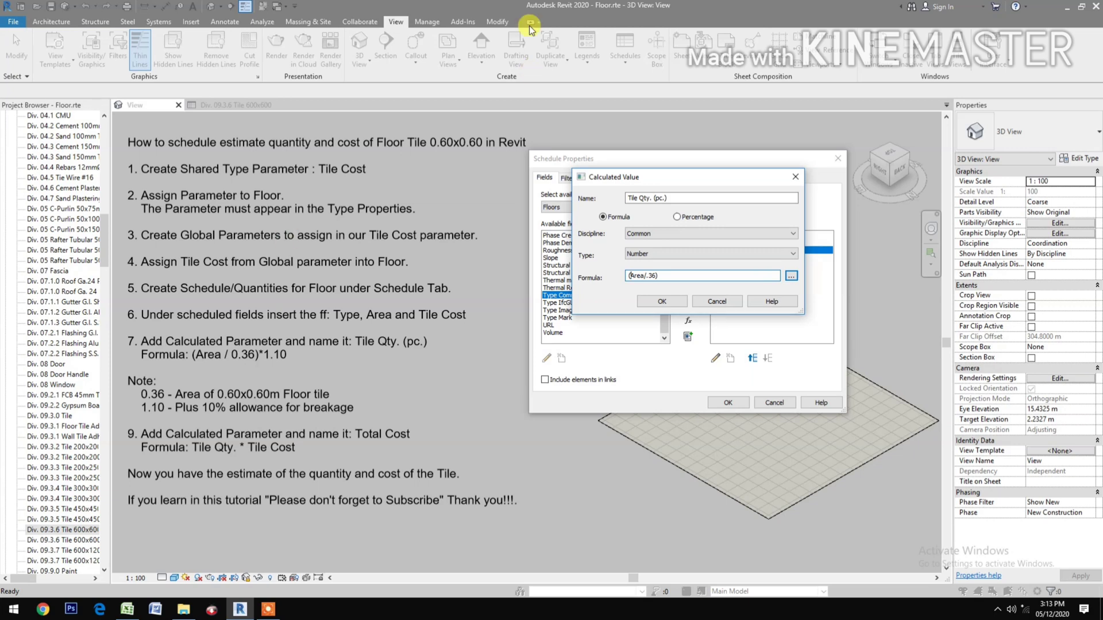
pyautogui.click(668, 276)
pyautogui.write('*1.1')
pyautogui.click(666, 296)
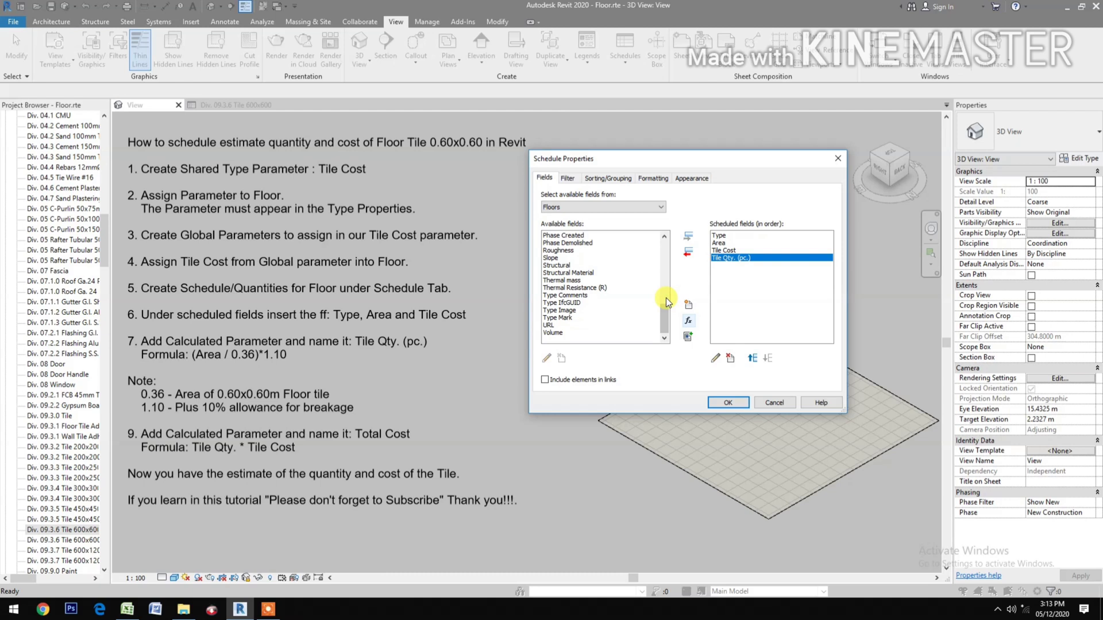
pyautogui.click(754, 352)
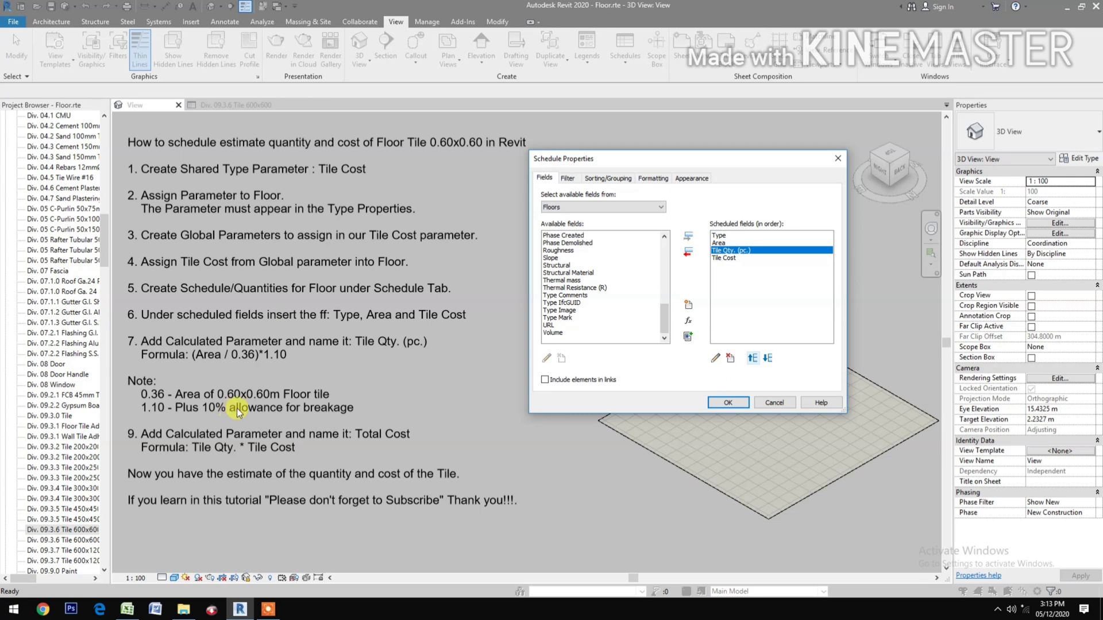
# Step: Start another calculated value for the schedule, name it Total Cost and set its type to Currency
pyautogui.click(689, 320)
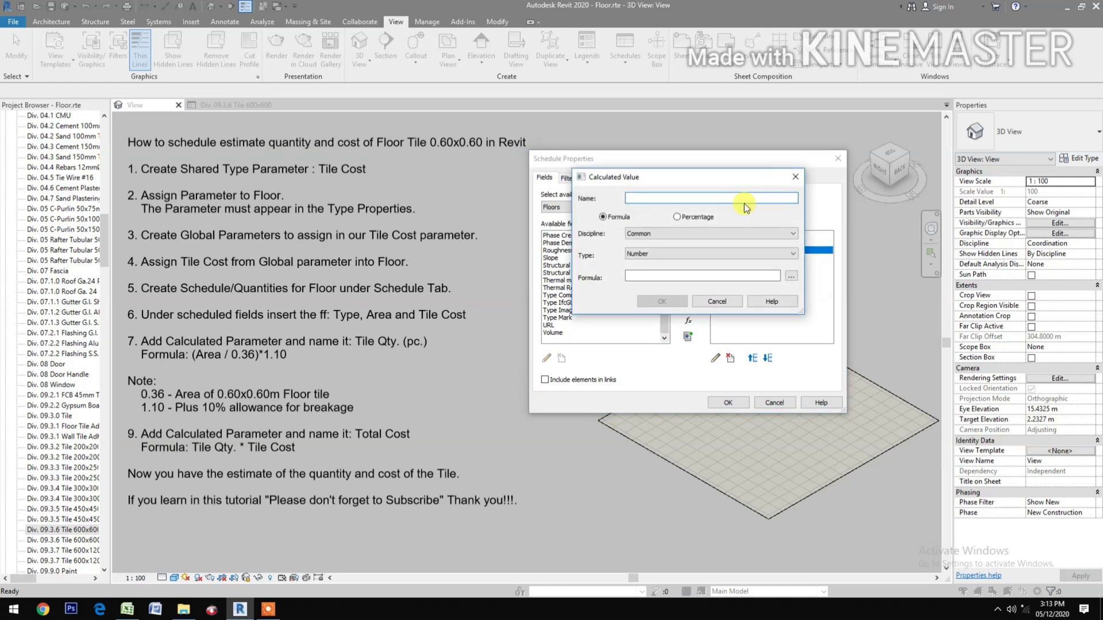
pyautogui.write('Tot')
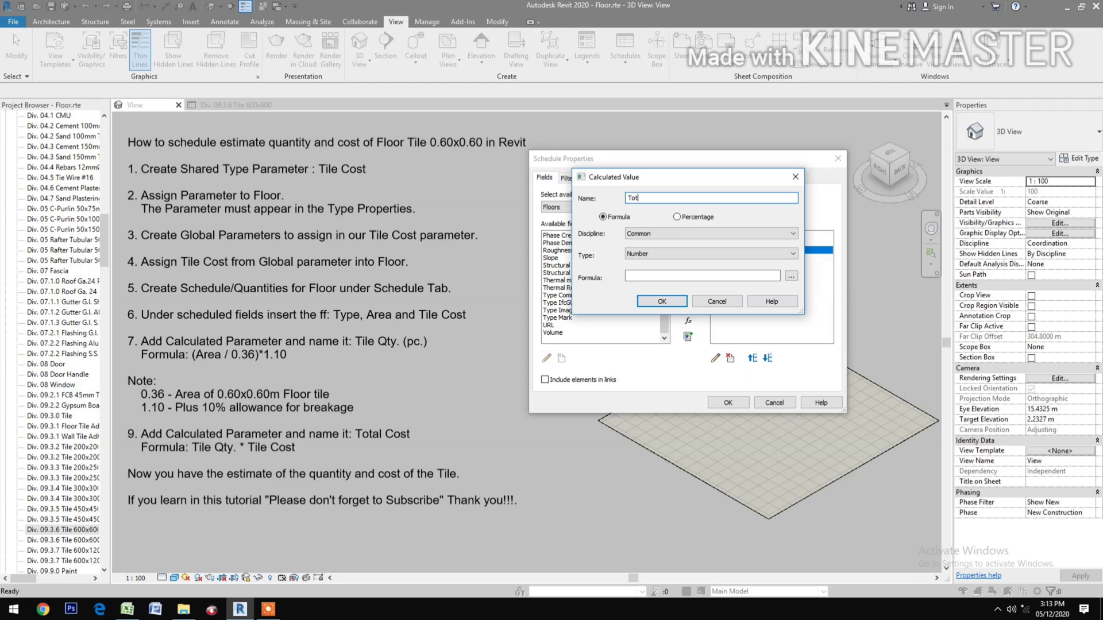
pyautogui.write('al Cost')
pyautogui.click(641, 252)
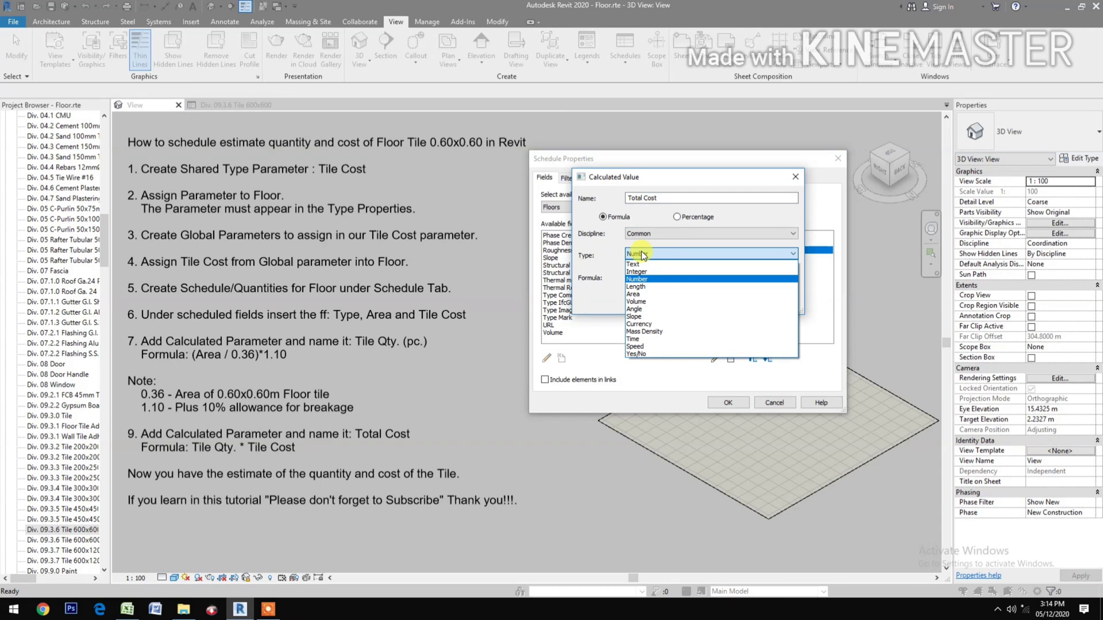
pyautogui.click(639, 324)
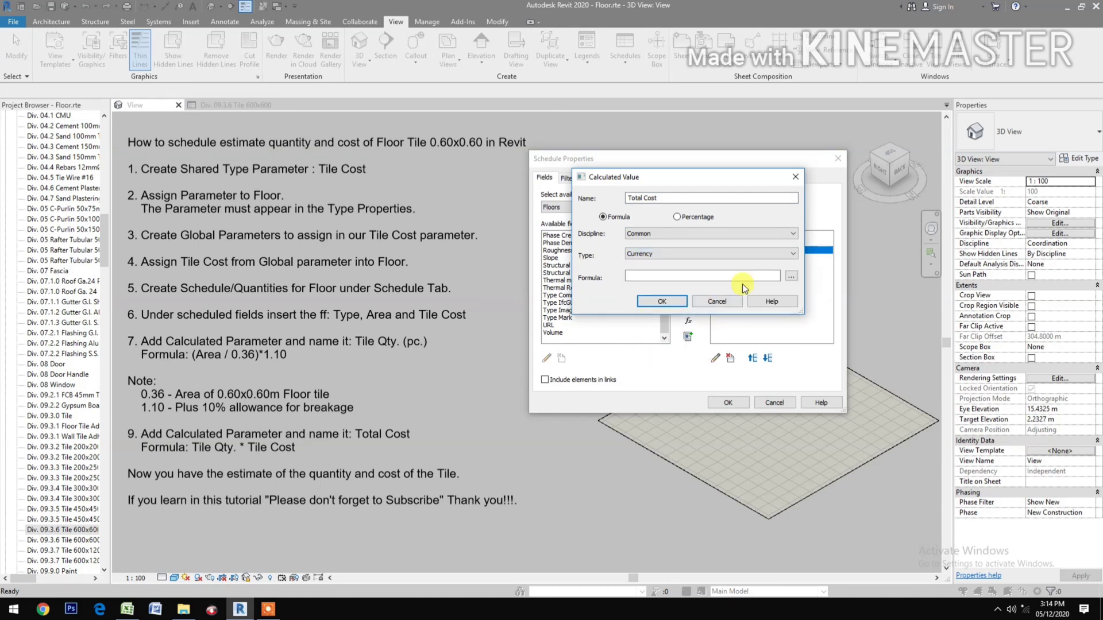
# Step: Set the Total Cost formula to [Tile Qty. (pc.)]*Tile Cost and confirm the calculated value
pyautogui.click(791, 276)
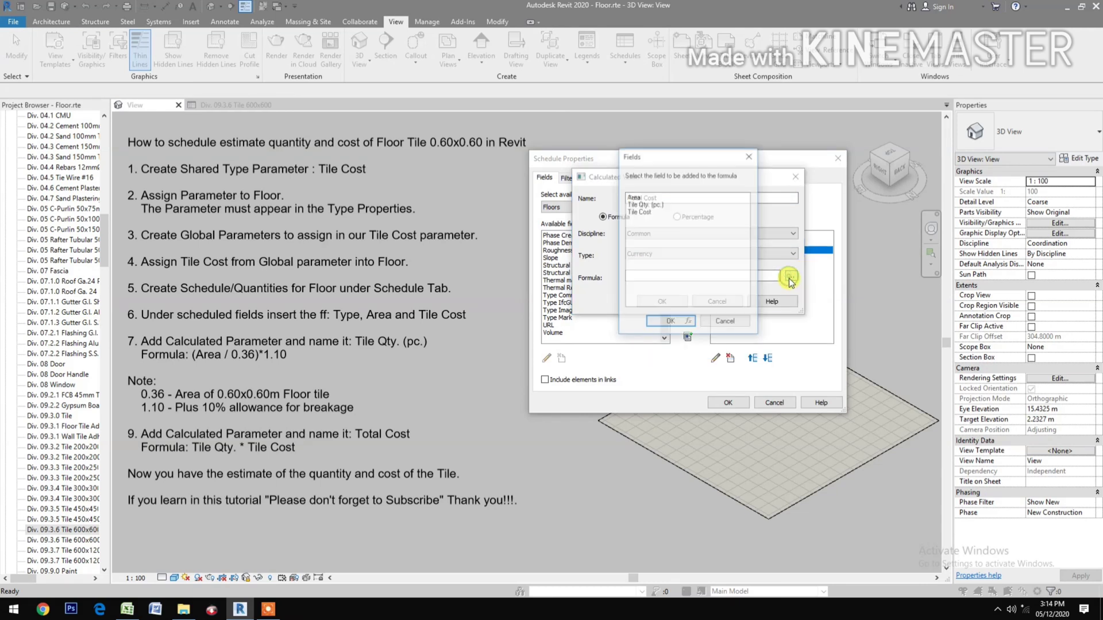
pyautogui.click(671, 205)
pyautogui.click(660, 324)
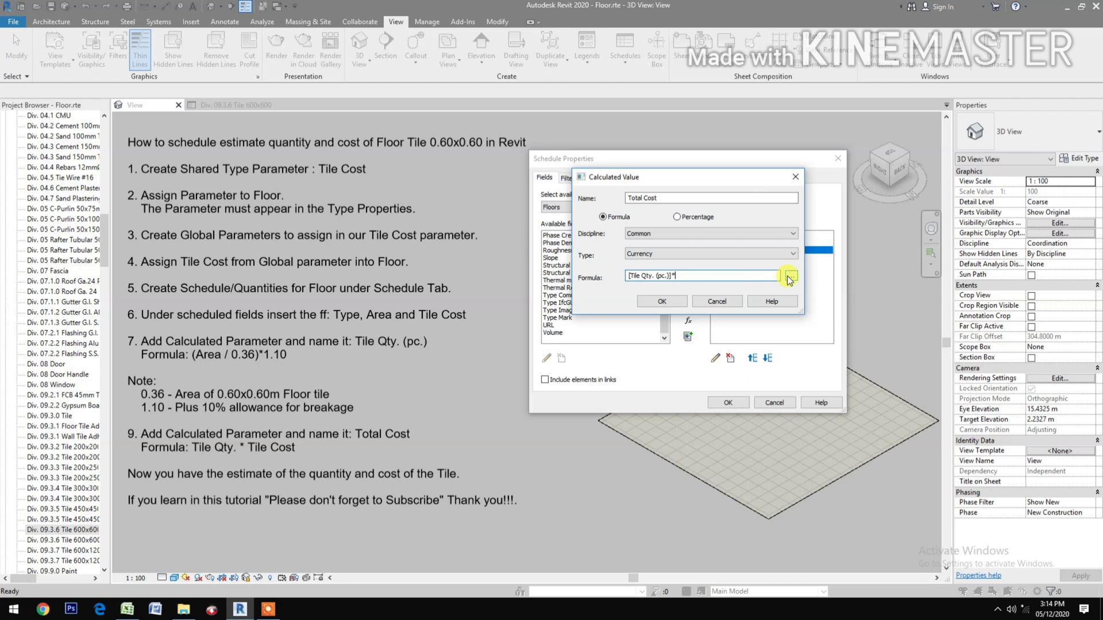
pyautogui.click(791, 277)
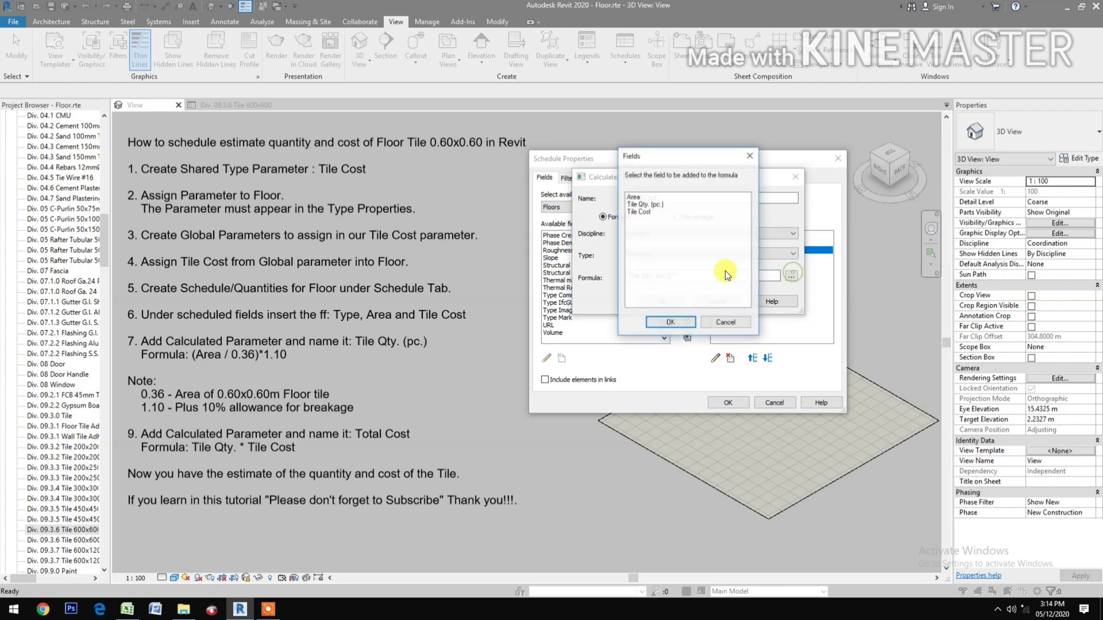
pyautogui.click(638, 212)
pyautogui.click(666, 322)
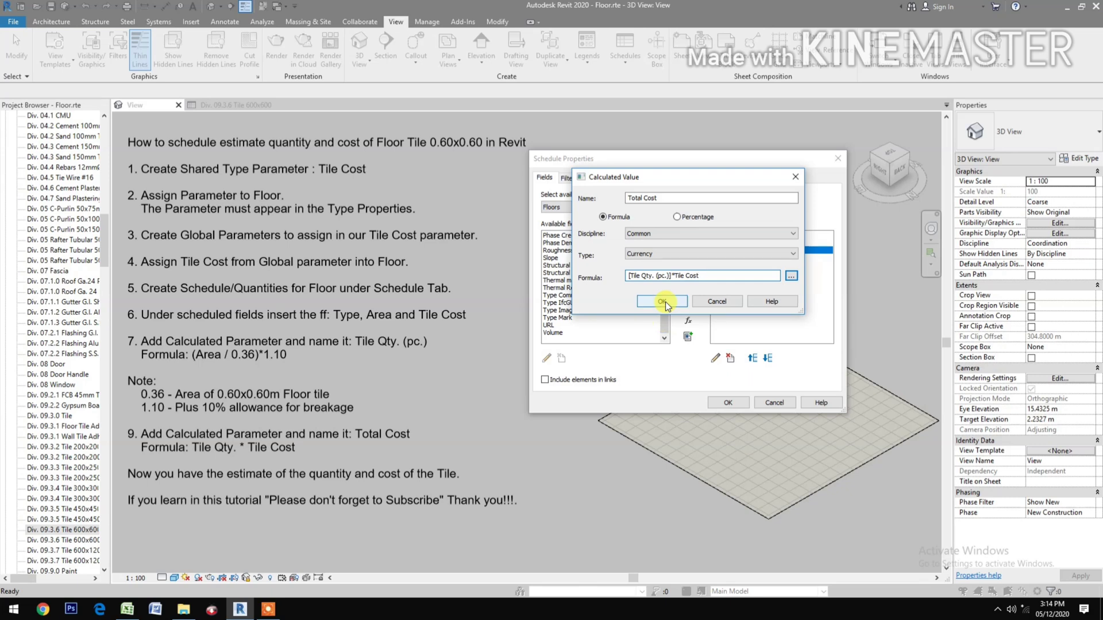
pyautogui.click(662, 302)
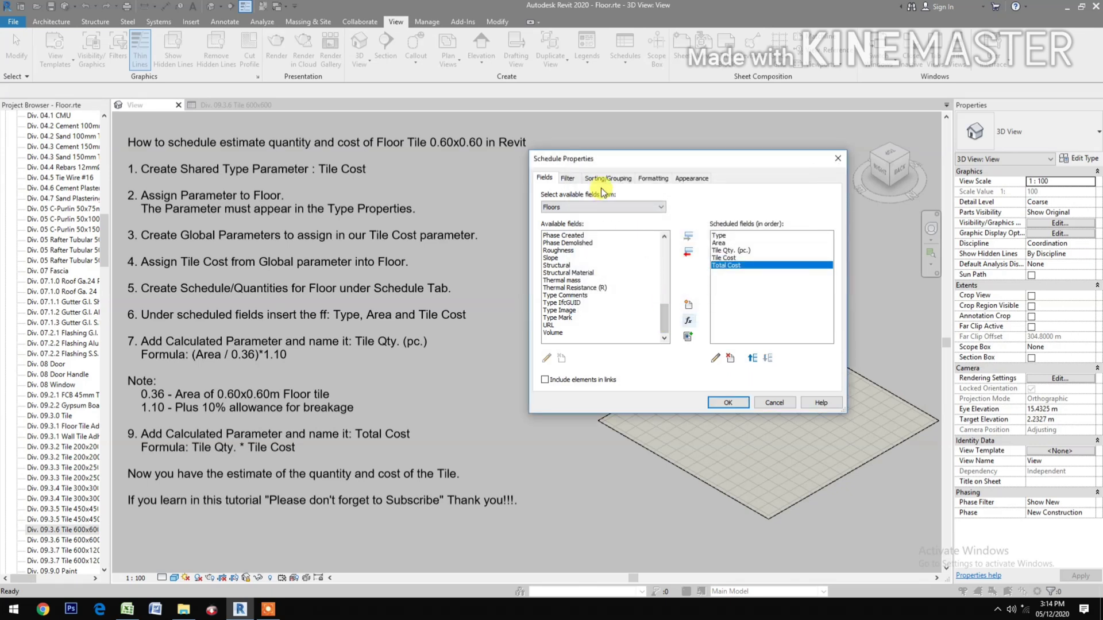
# Step: Enable grand totals for the schedule, and set the Total Cost field to right alignment with Calculate totals
pyautogui.click(607, 179)
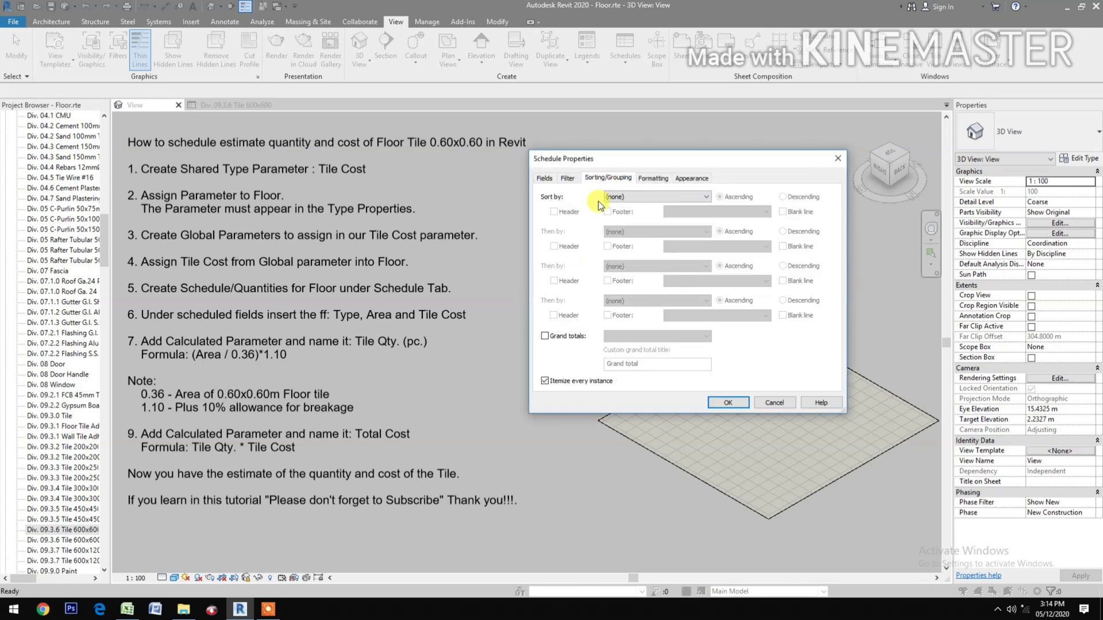
pyautogui.click(544, 337)
pyautogui.click(650, 179)
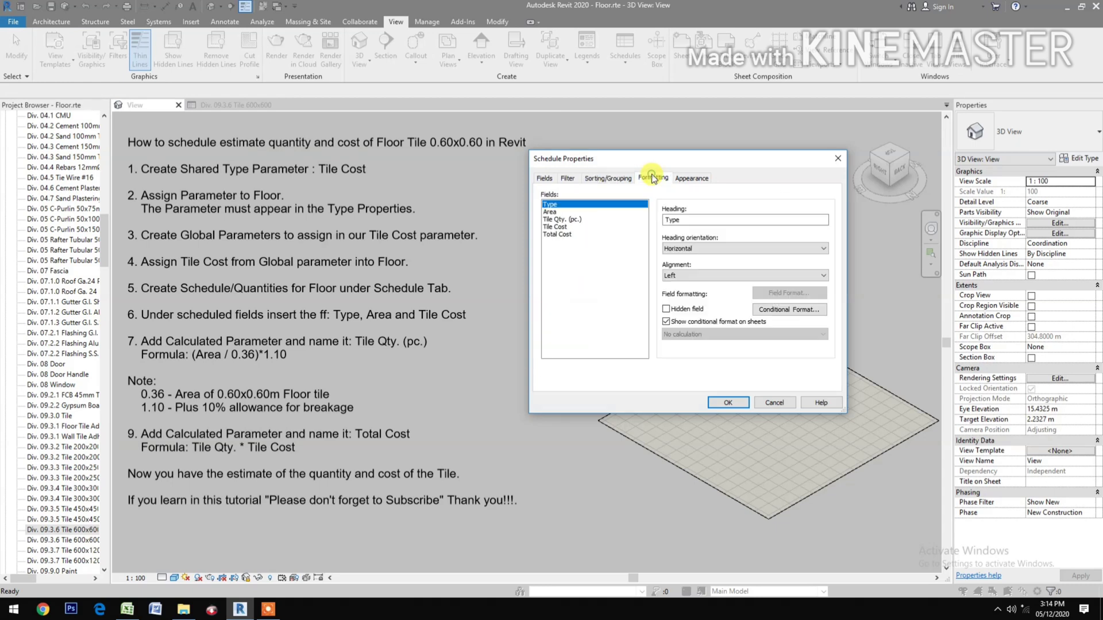
pyautogui.click(557, 233)
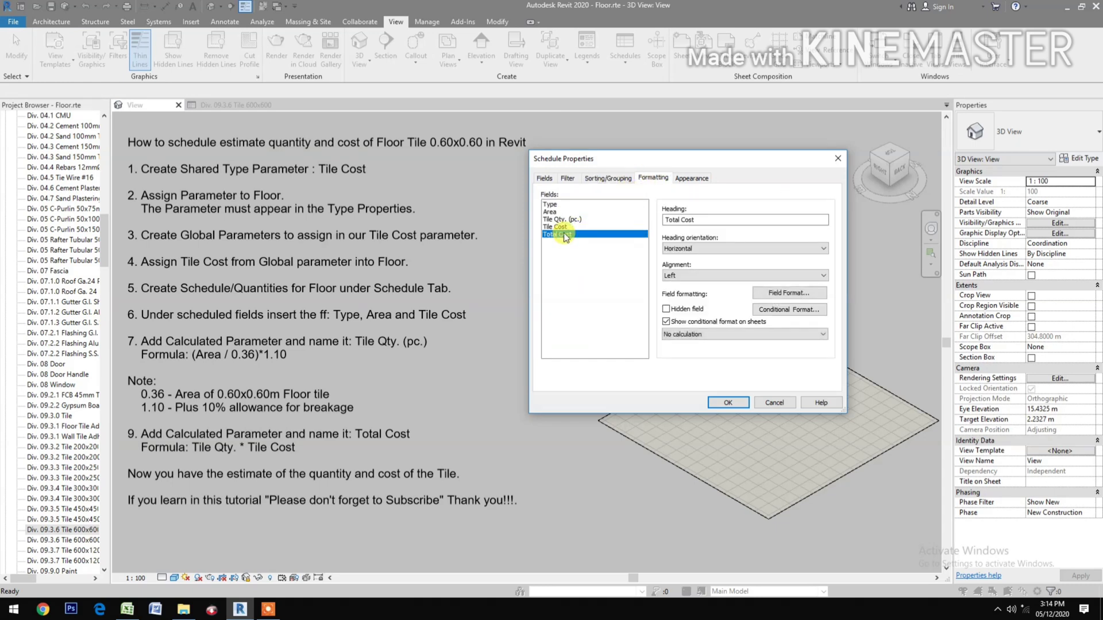
pyautogui.click(682, 277)
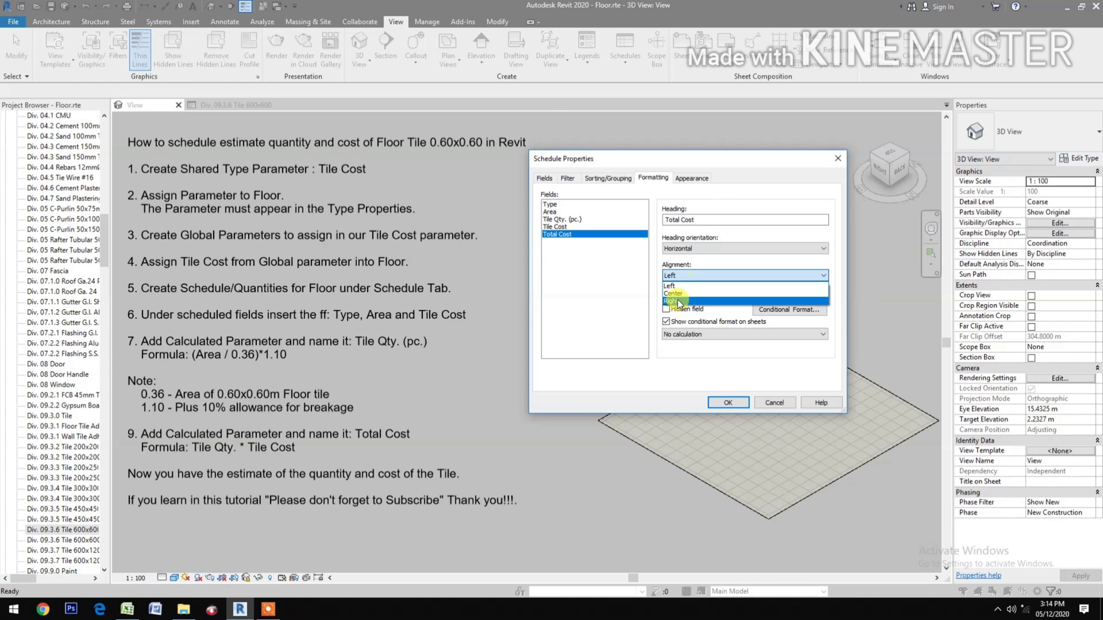
pyautogui.click(790, 301)
pyautogui.click(791, 296)
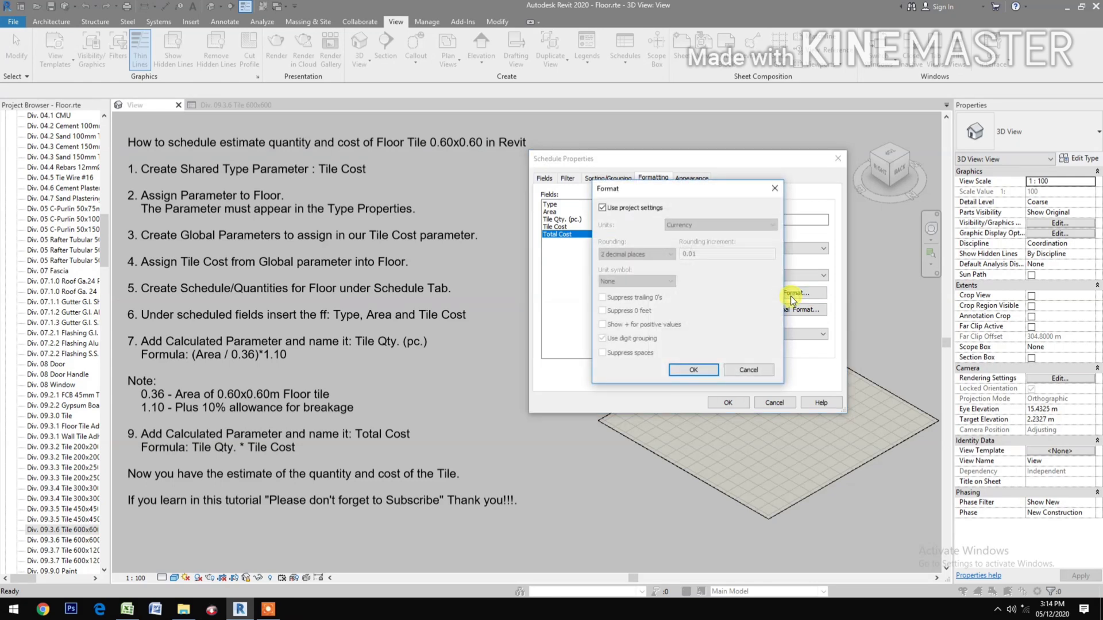
pyautogui.click(692, 368)
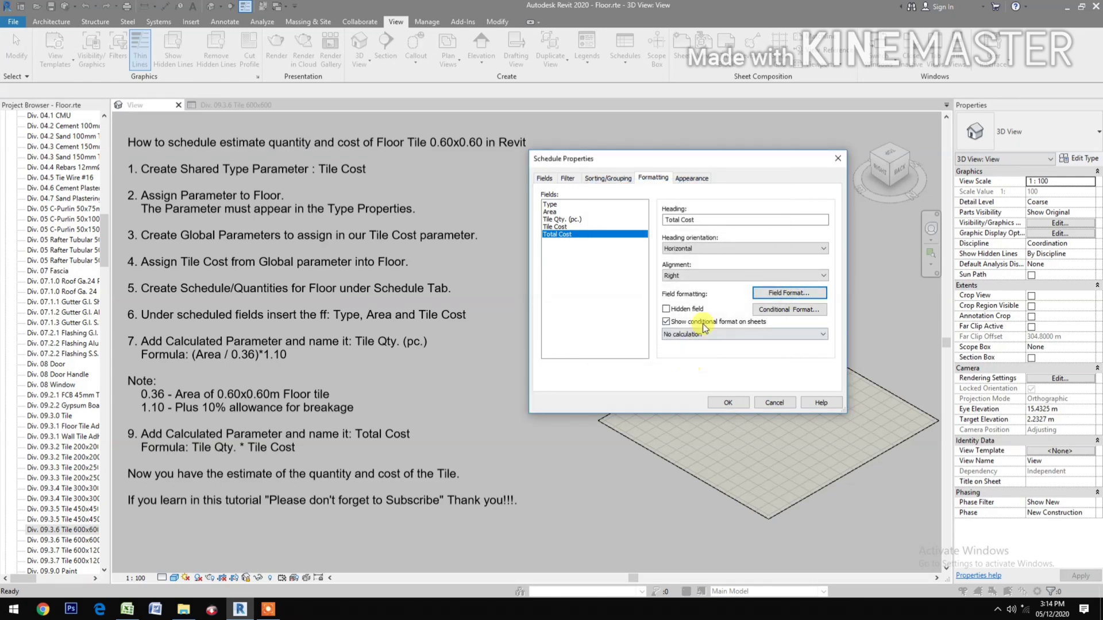
pyautogui.click(704, 336)
pyautogui.click(705, 352)
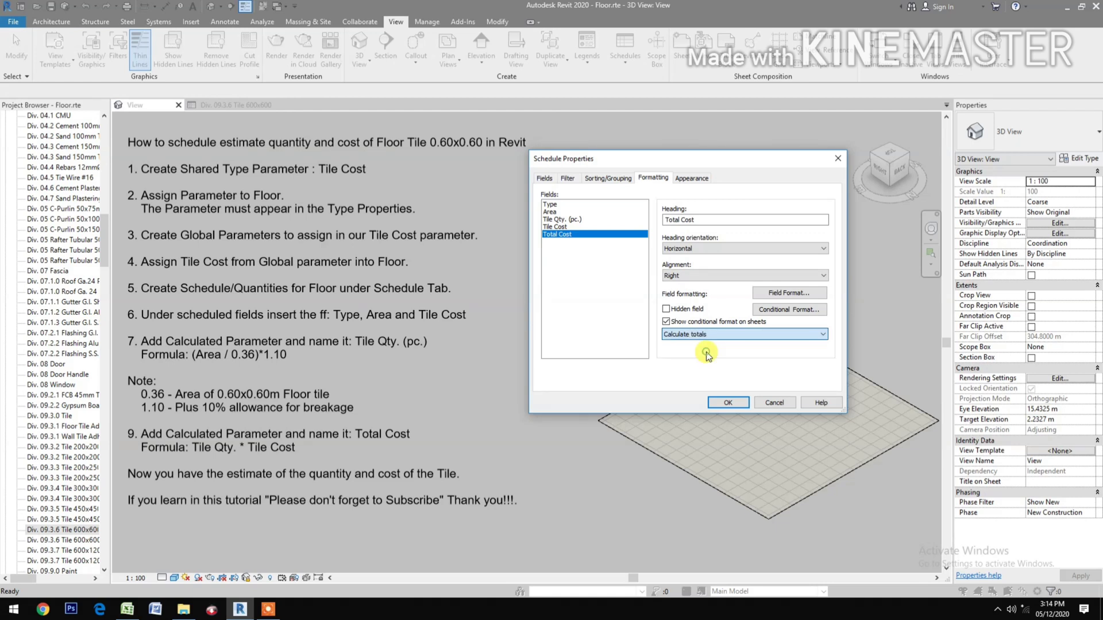
# Step: Right-align the Tile Cost field and accept its number format with the project settings
pyautogui.click(554, 227)
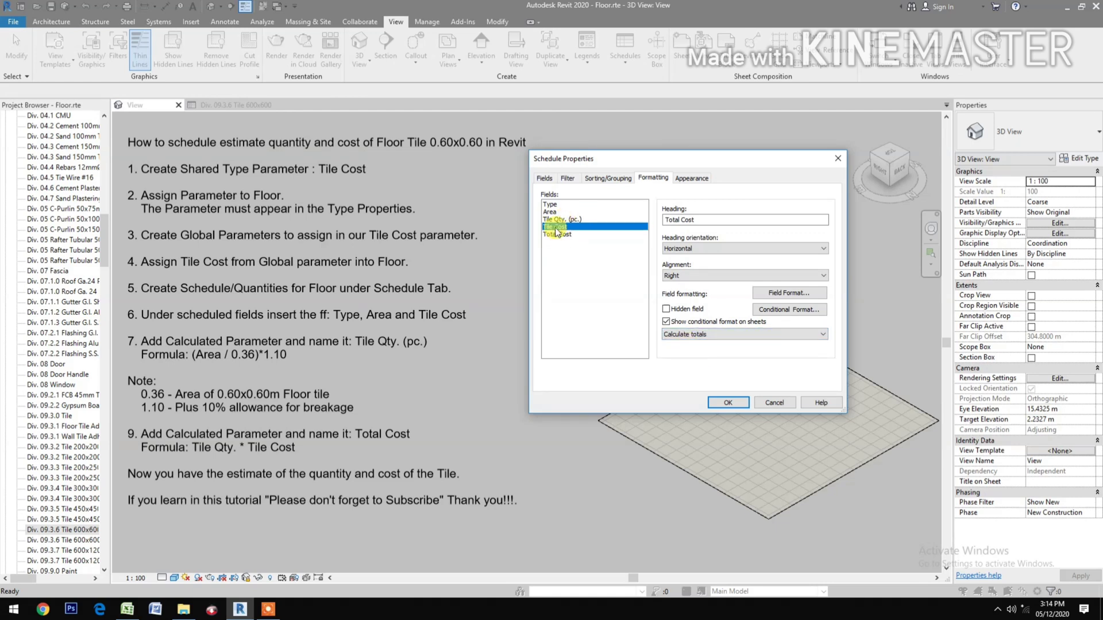
pyautogui.click(694, 276)
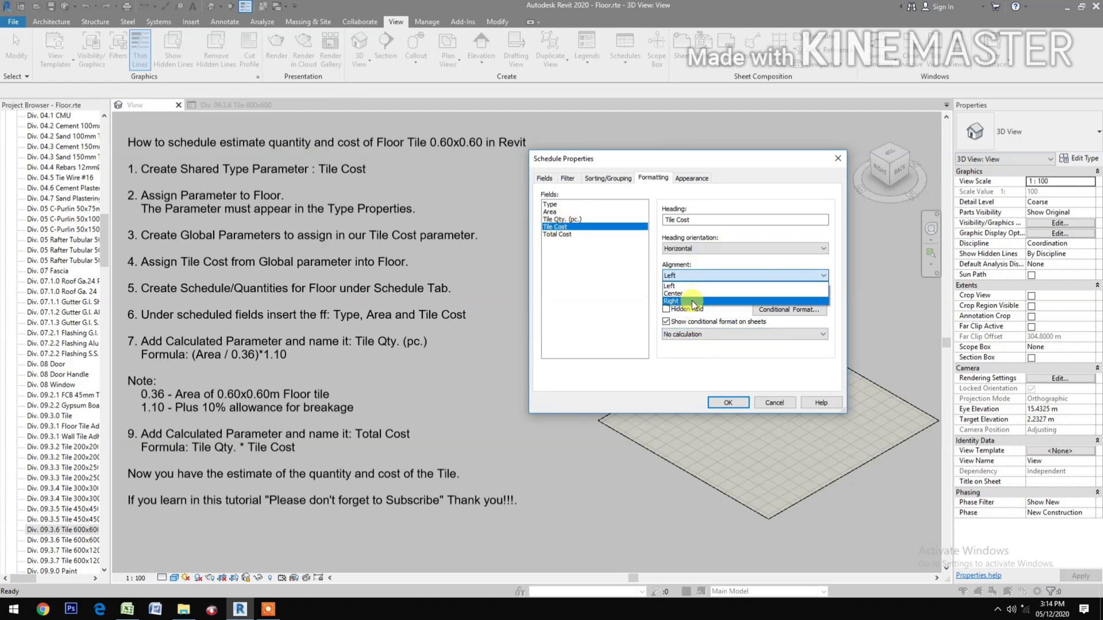
pyautogui.click(694, 301)
pyautogui.click(770, 297)
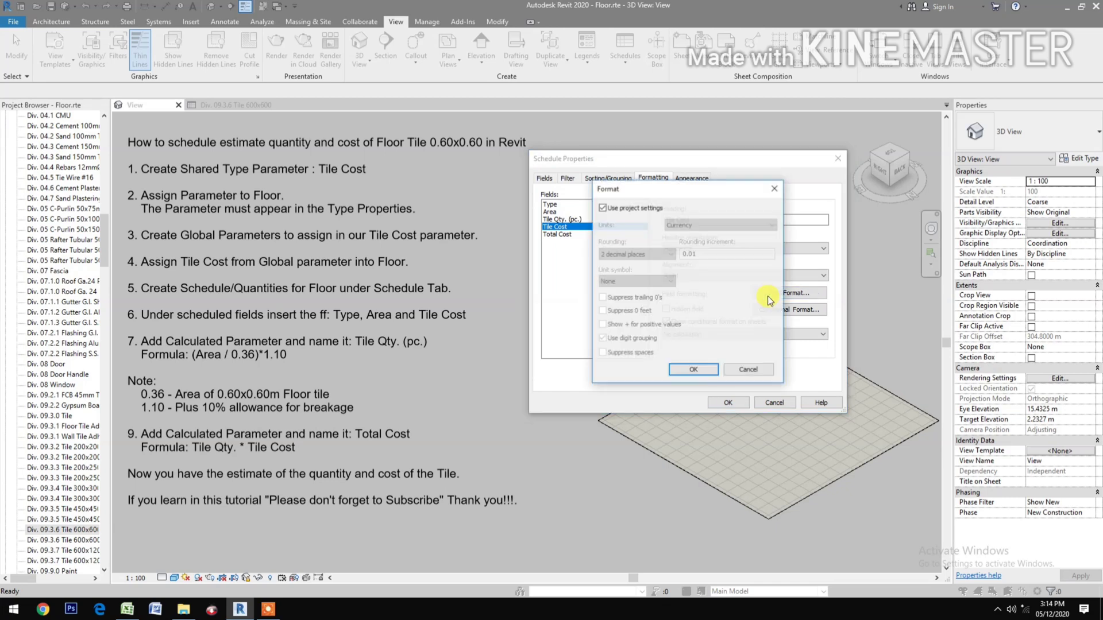
pyautogui.click(695, 369)
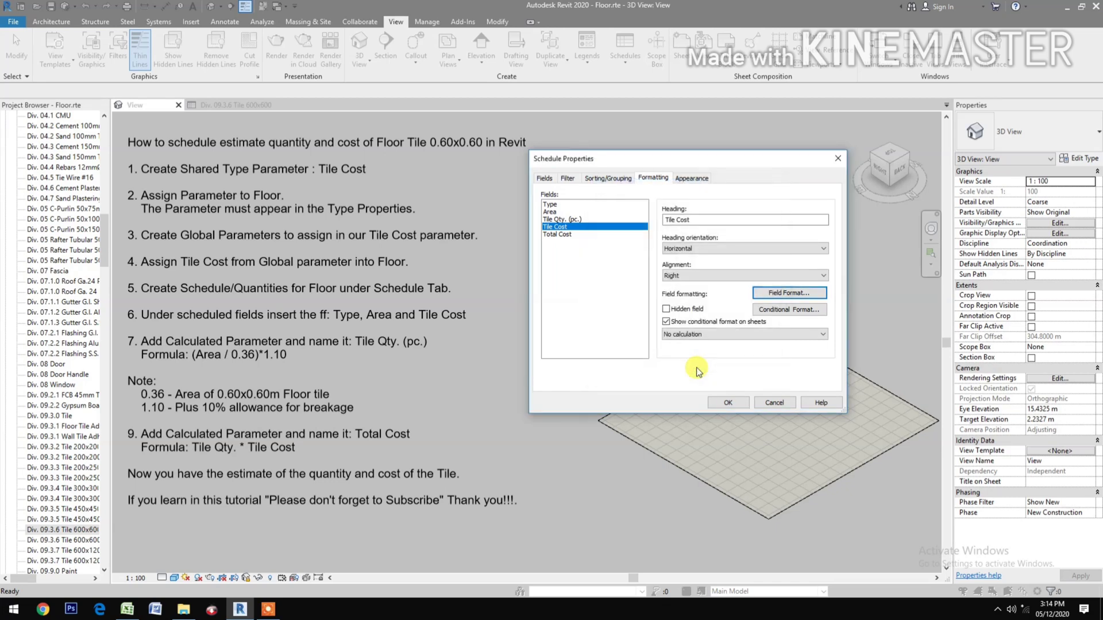
# Step: Set the alignment of the Tile Qty. (pc.) field to Right
pyautogui.click(560, 219)
pyautogui.click(697, 276)
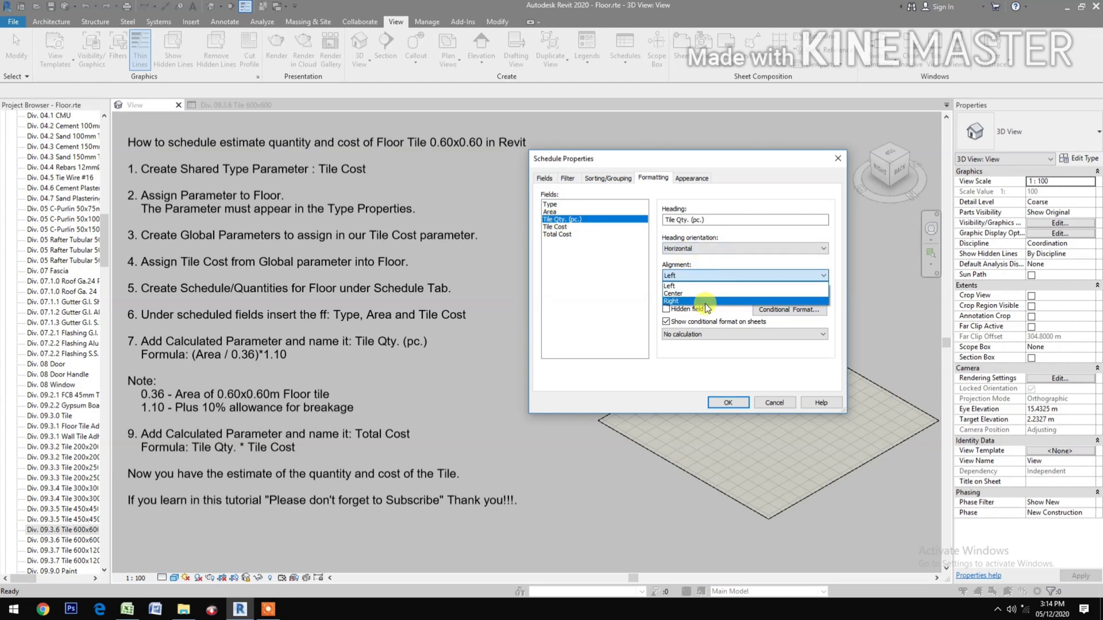
pyautogui.click(705, 302)
# Step: Format Tile Qty. (pc.) with Fixed units, 2 decimal places and digit grouping instead of default settings, and set it to Calculate totals
pyautogui.click(767, 294)
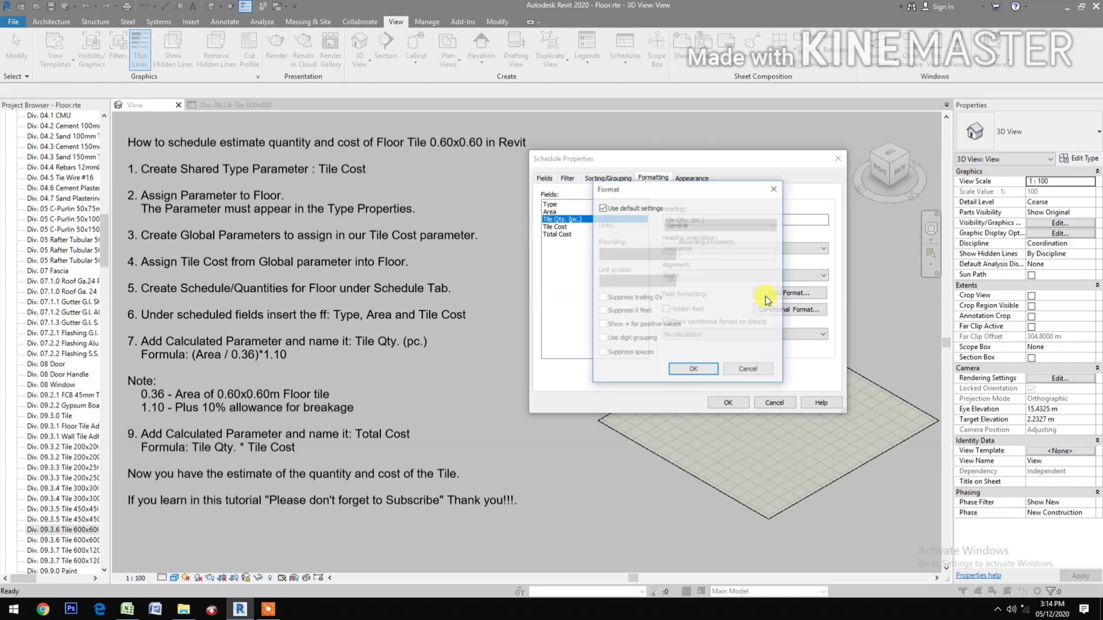
pyautogui.click(604, 208)
pyautogui.click(701, 225)
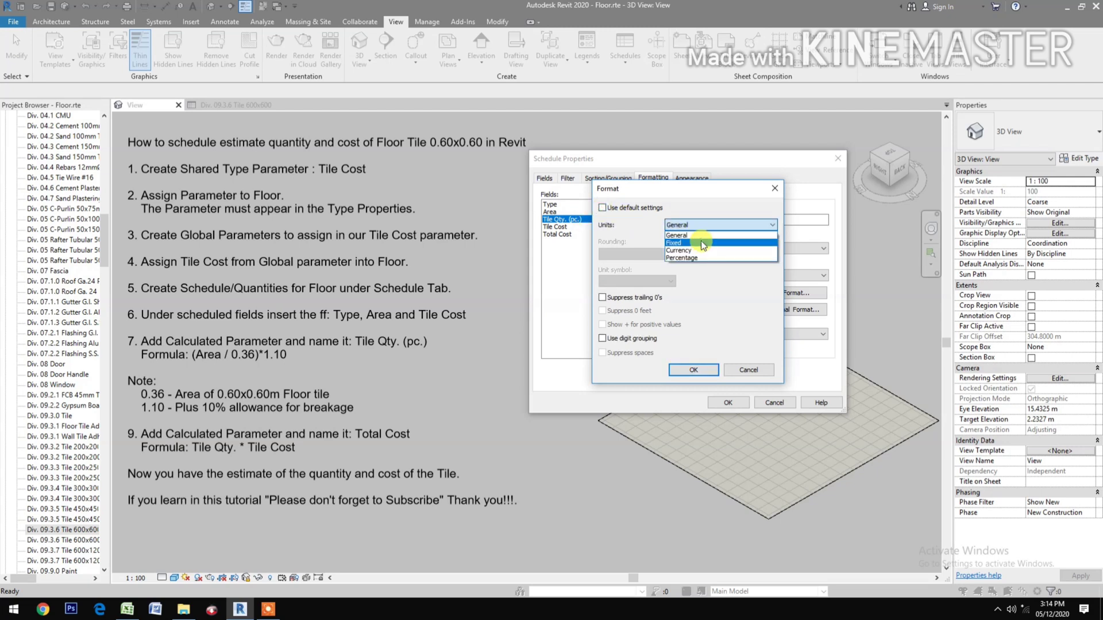
pyautogui.click(701, 240)
pyautogui.click(632, 255)
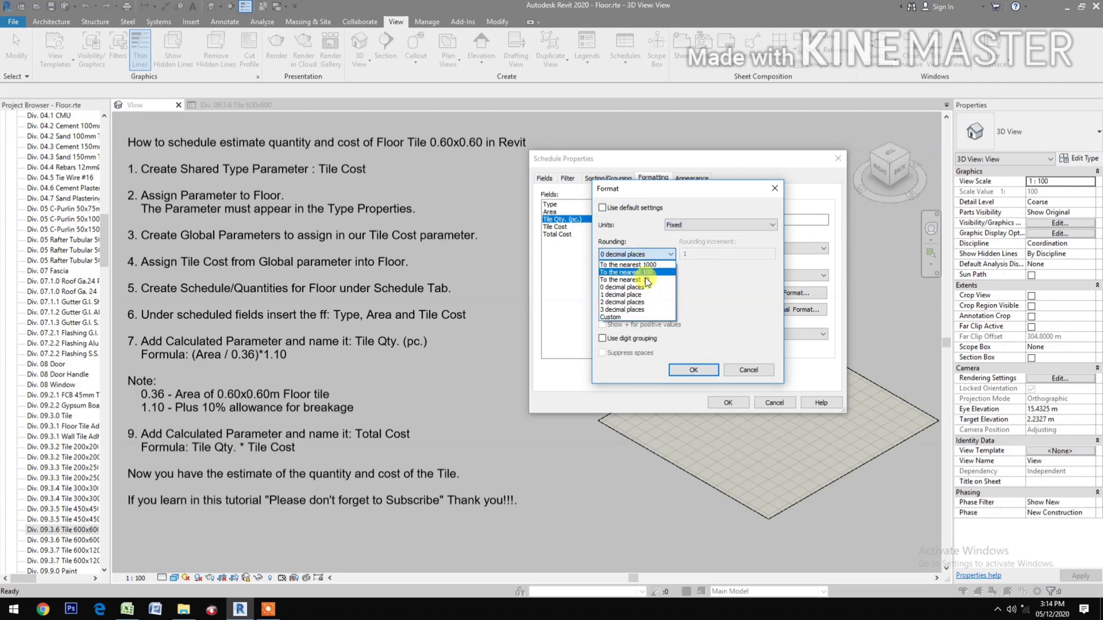
pyautogui.click(642, 302)
pyautogui.click(602, 338)
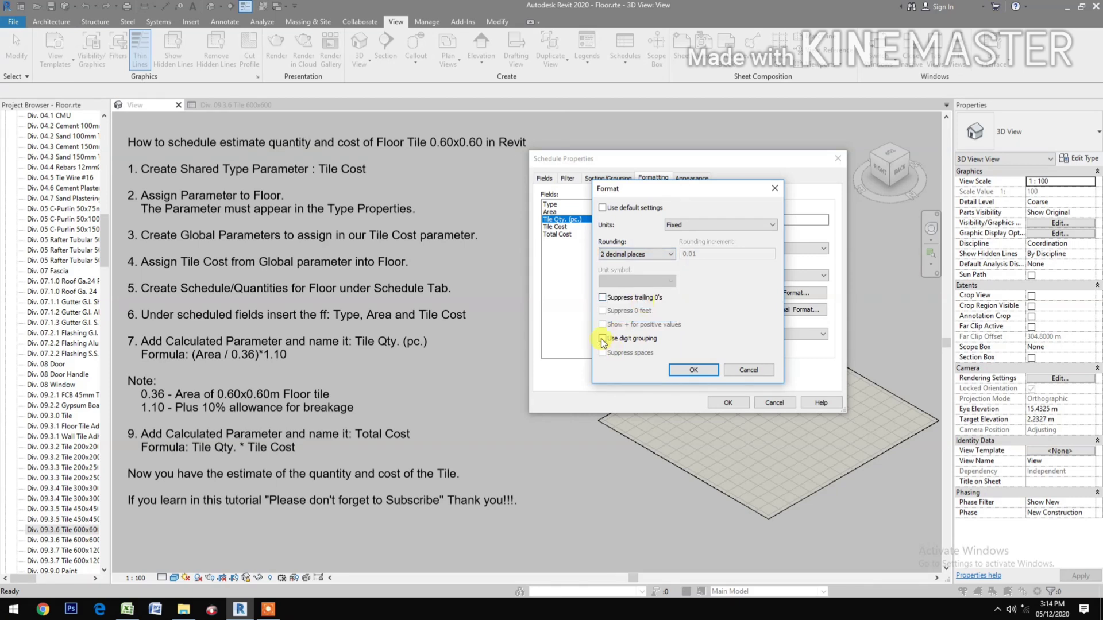
pyautogui.click(694, 371)
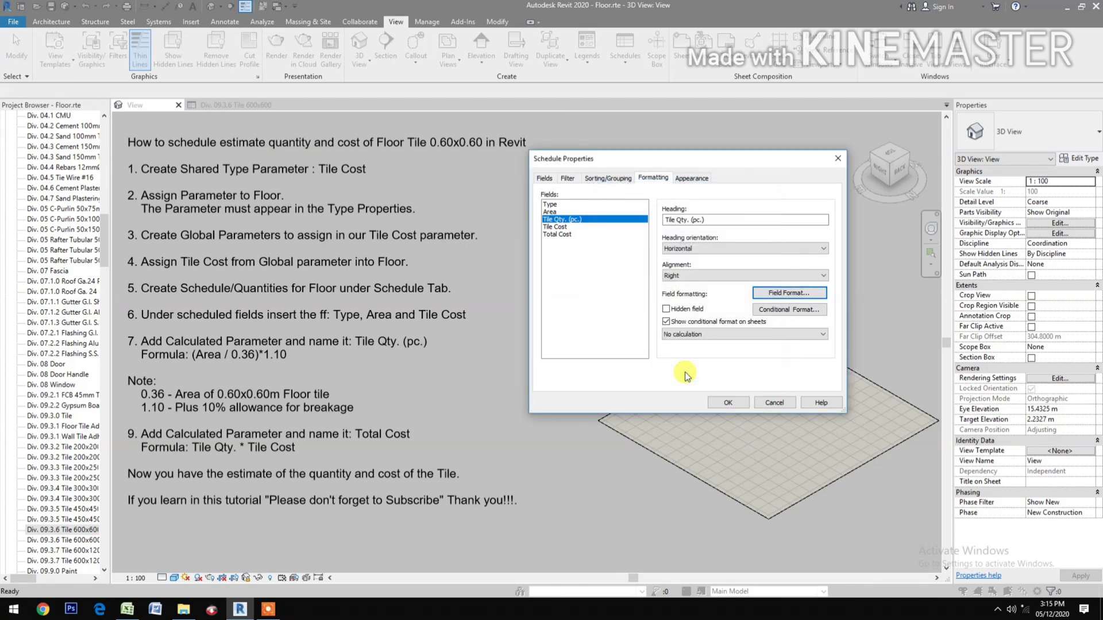
pyautogui.click(697, 334)
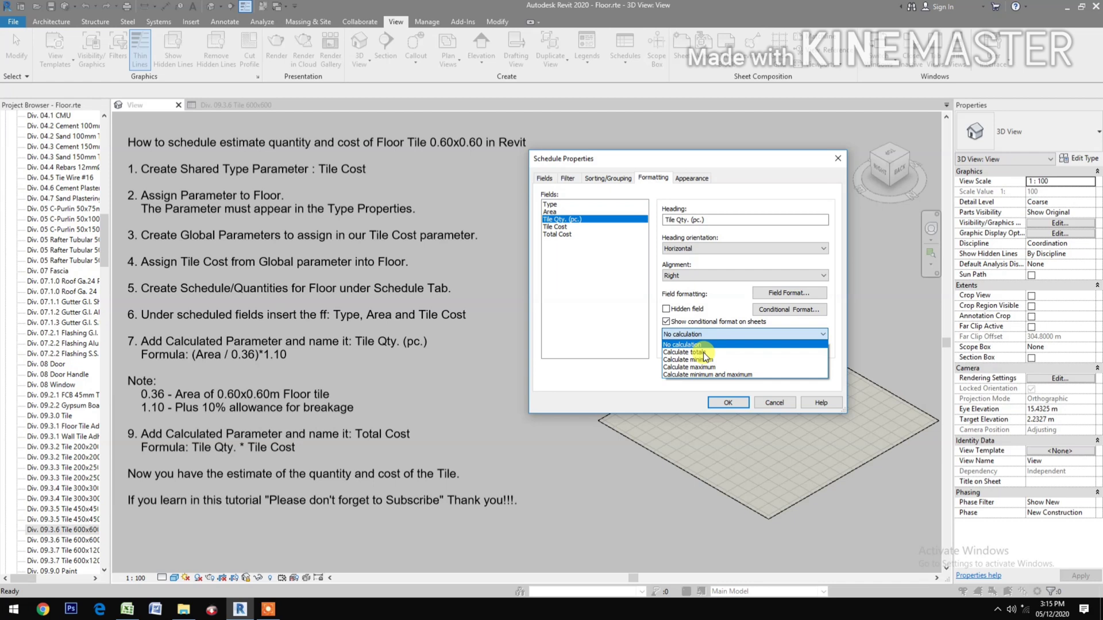
pyautogui.click(703, 352)
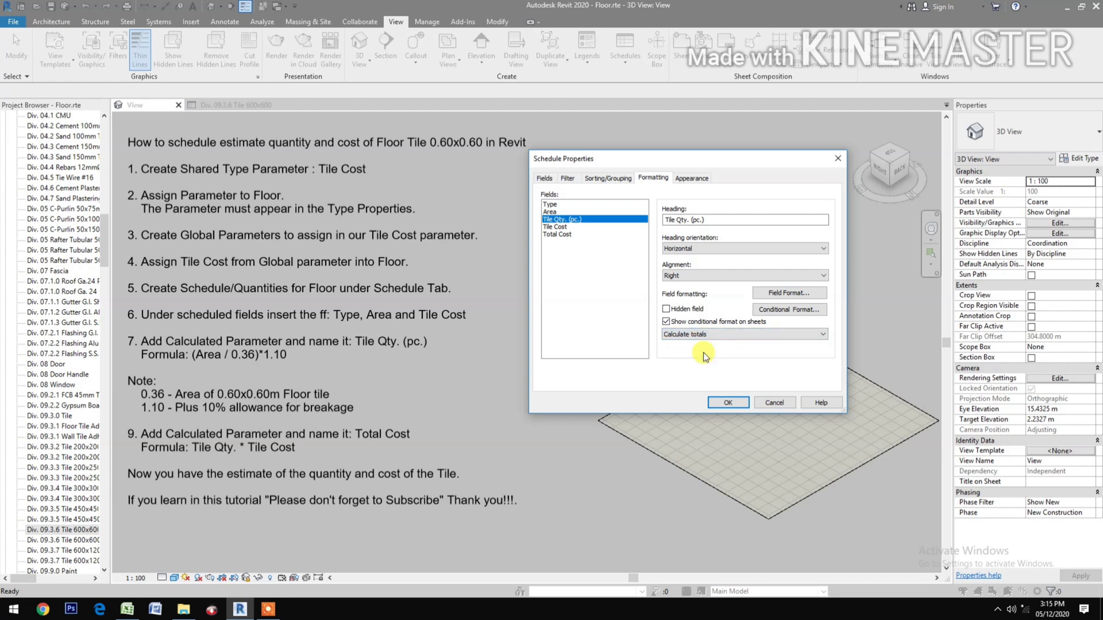
# Step: Right-align the Area field and override its project format with 2 decimal places and digit grouping
pyautogui.click(551, 212)
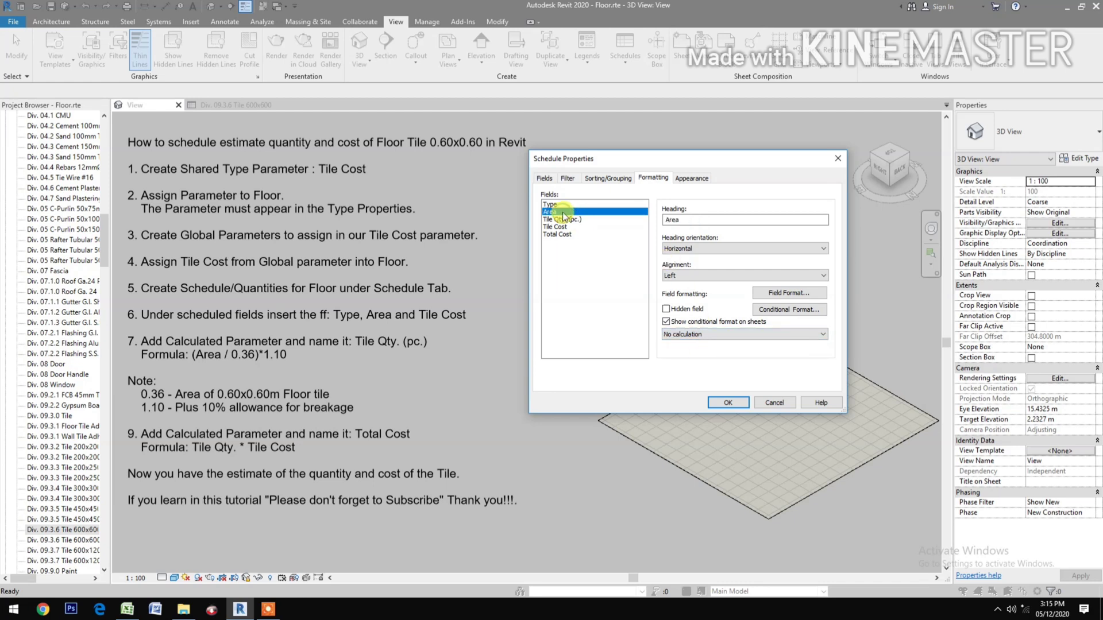
pyautogui.click(685, 276)
pyautogui.click(695, 301)
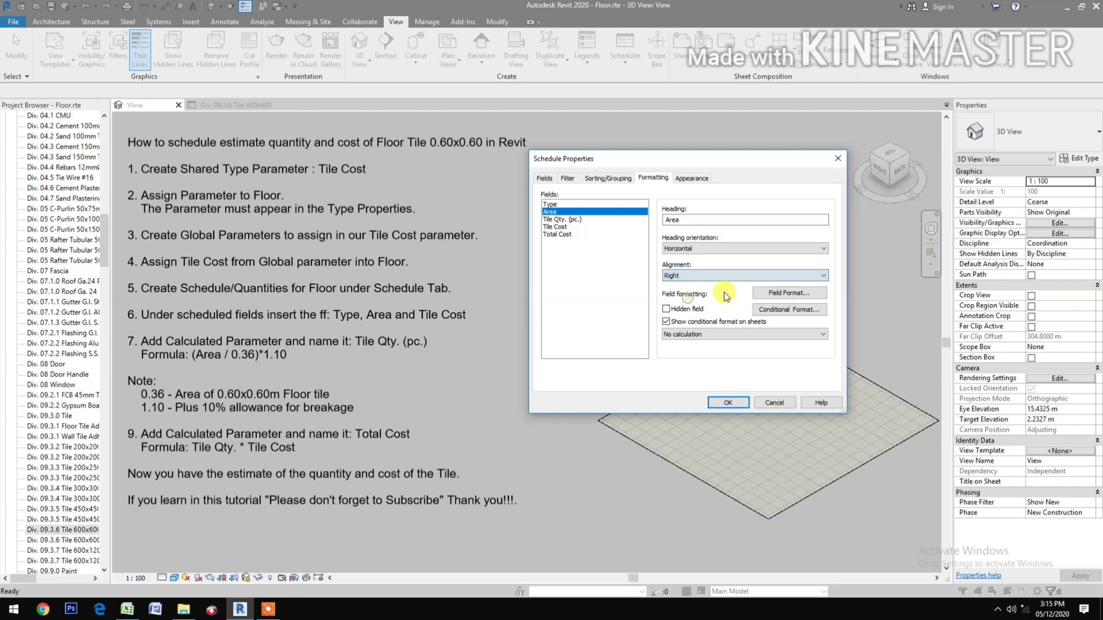
pyautogui.click(768, 295)
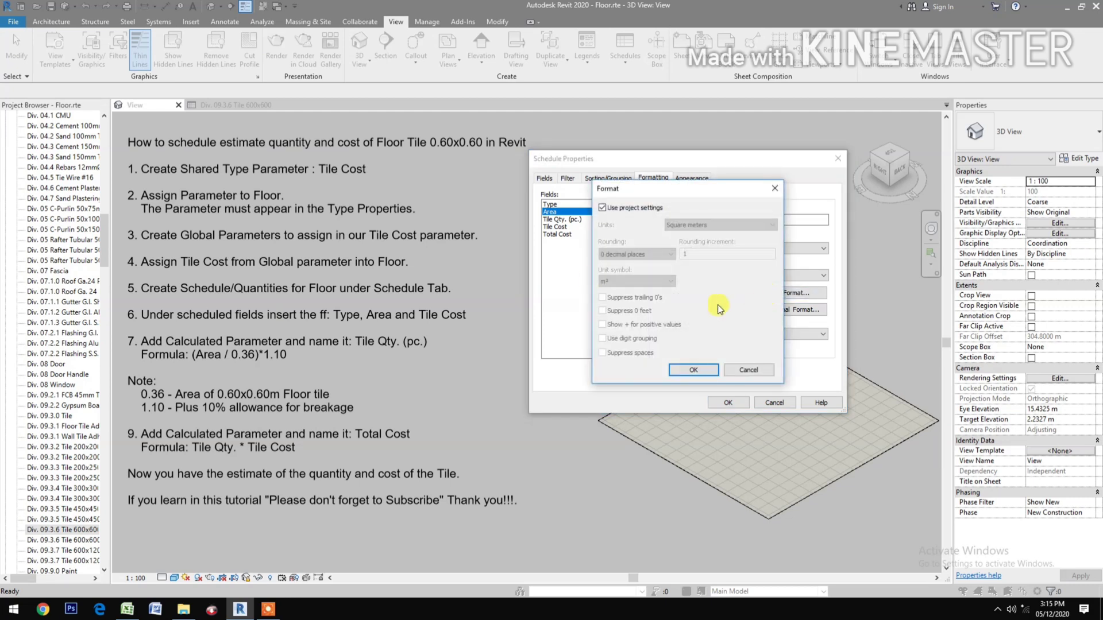
pyautogui.click(603, 208)
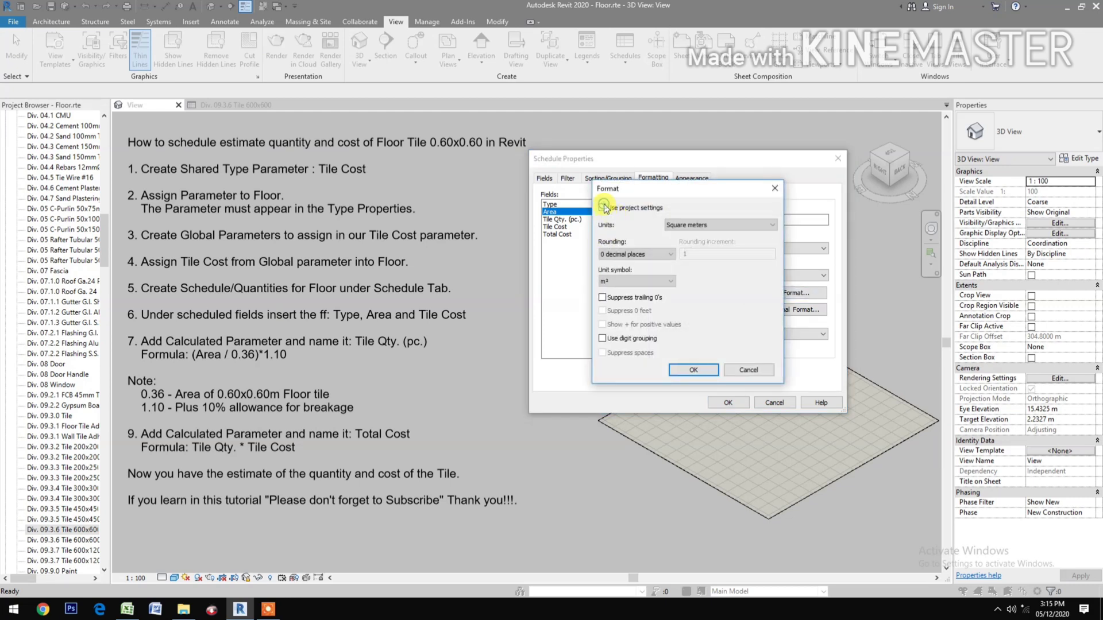
pyautogui.click(635, 254)
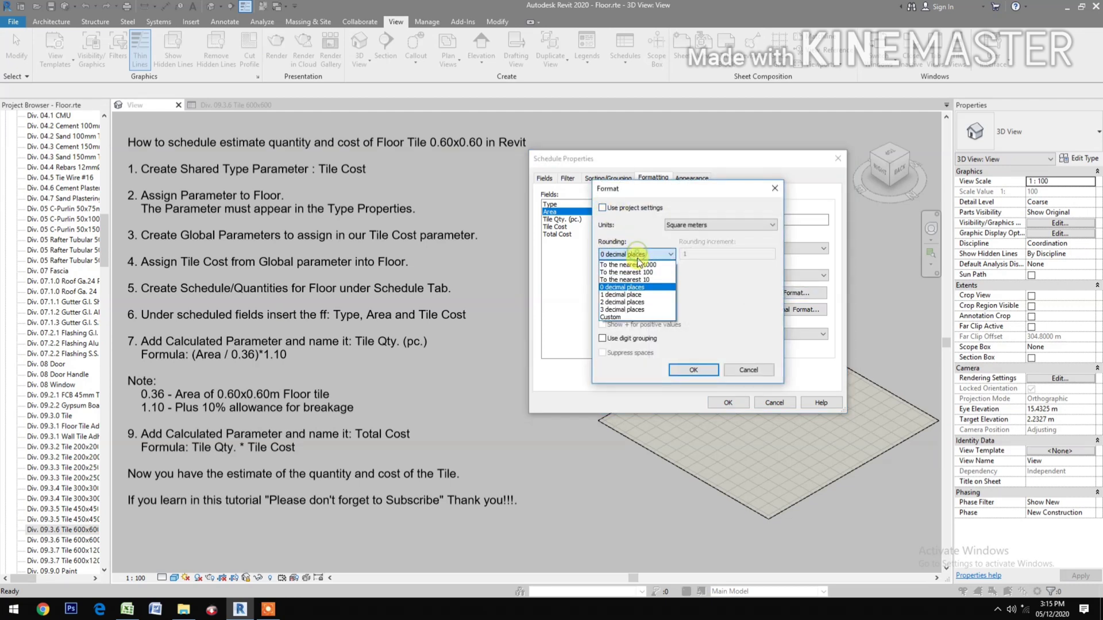
pyautogui.click(636, 302)
pyautogui.click(602, 338)
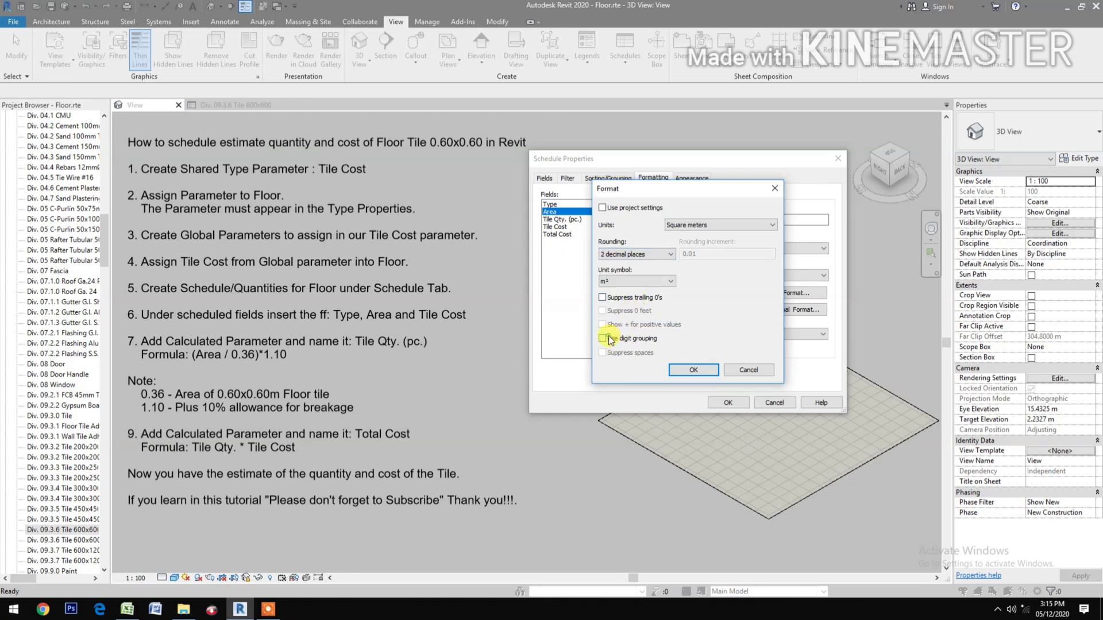
pyautogui.click(694, 370)
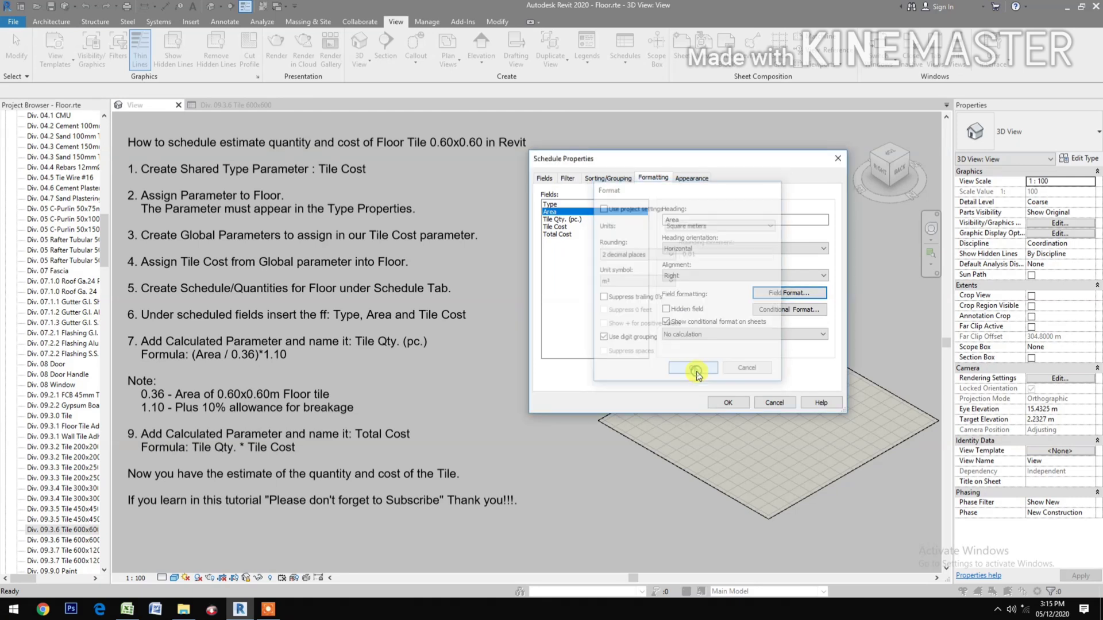
# Step: Set the Area field to Calculate totals and turn off the blank row before data, accepting the schedule properties
pyautogui.click(697, 339)
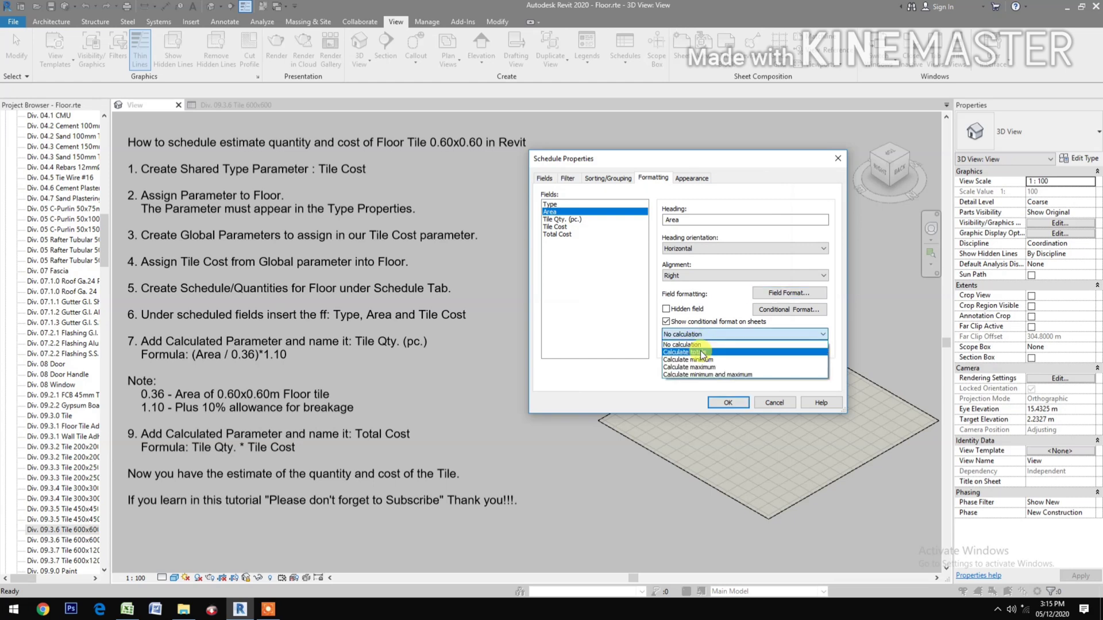
pyautogui.click(701, 350)
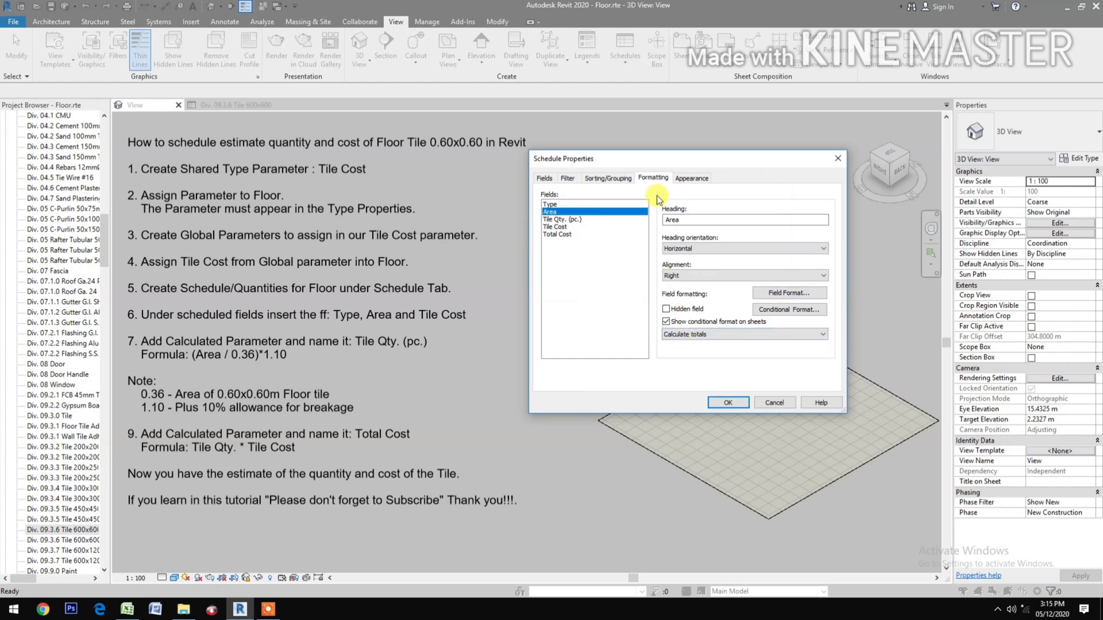
pyautogui.click(696, 179)
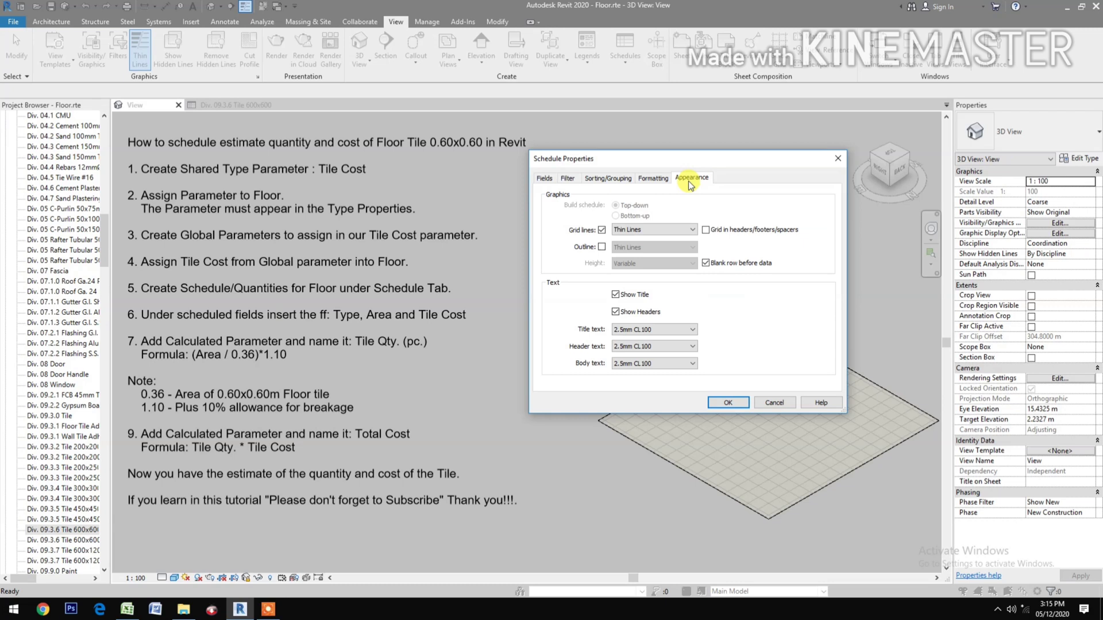
pyautogui.click(705, 264)
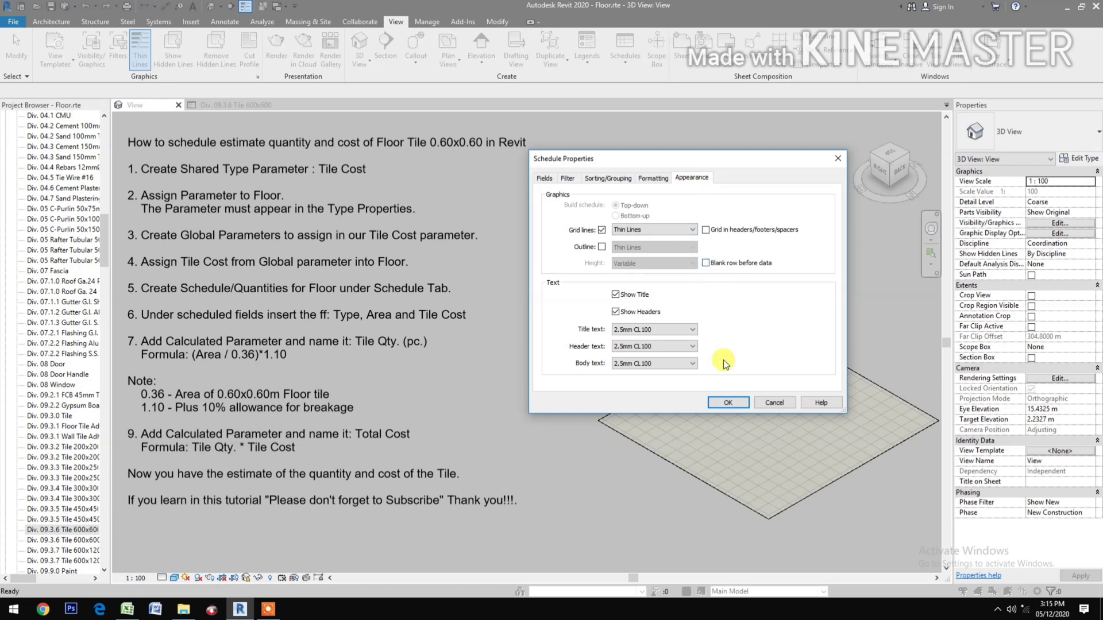
pyautogui.click(650, 178)
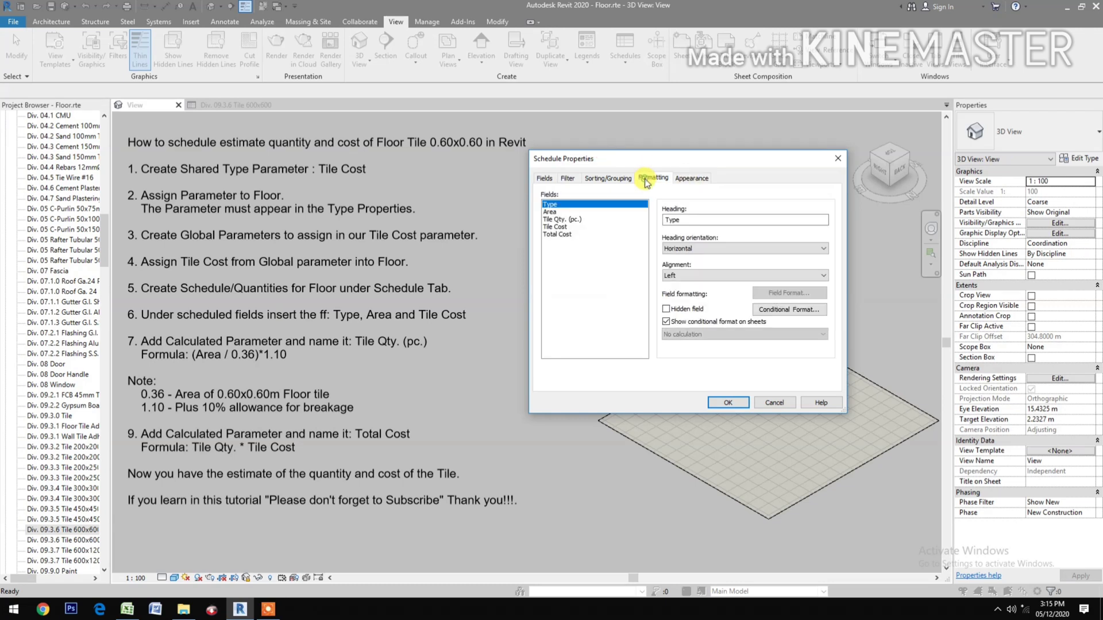
pyautogui.click(729, 402)
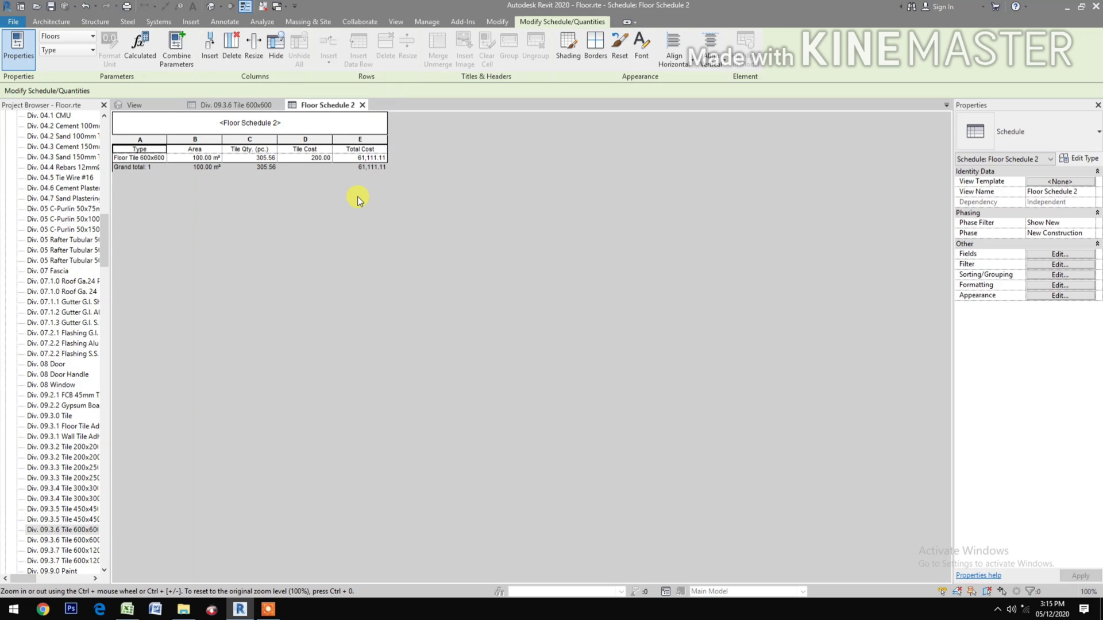
# Step: Widen the Type and Tile Qty. (pc.) columns of the floor schedule so their contents fit
pyautogui.moveTo(167, 140); pyautogui.dragTo(216, 142)
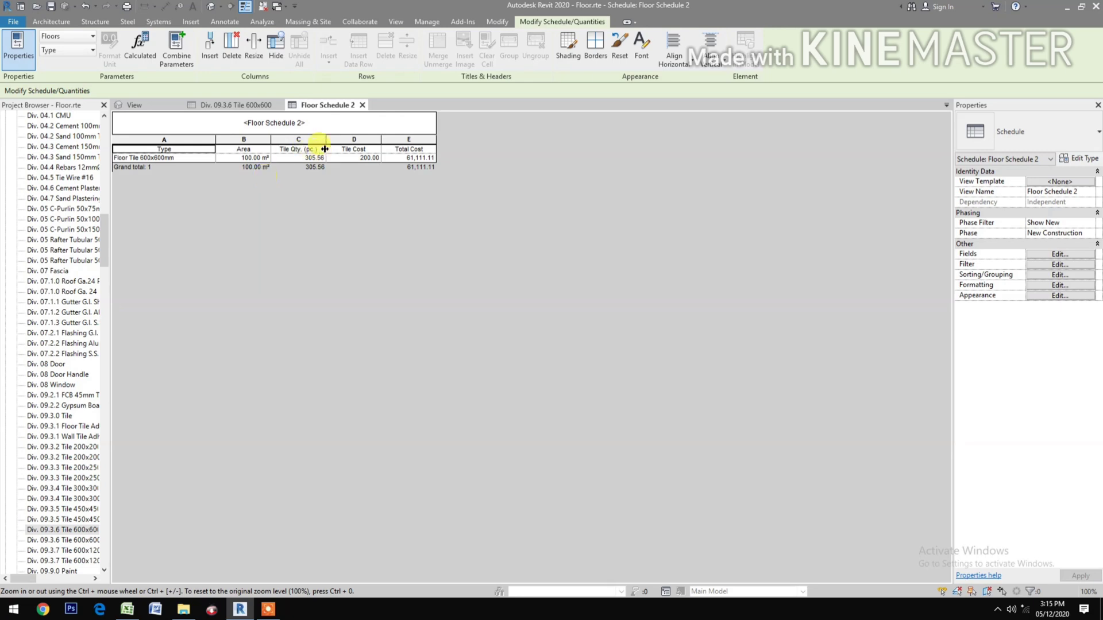
pyautogui.moveTo(327, 137); pyautogui.dragTo(348, 138)
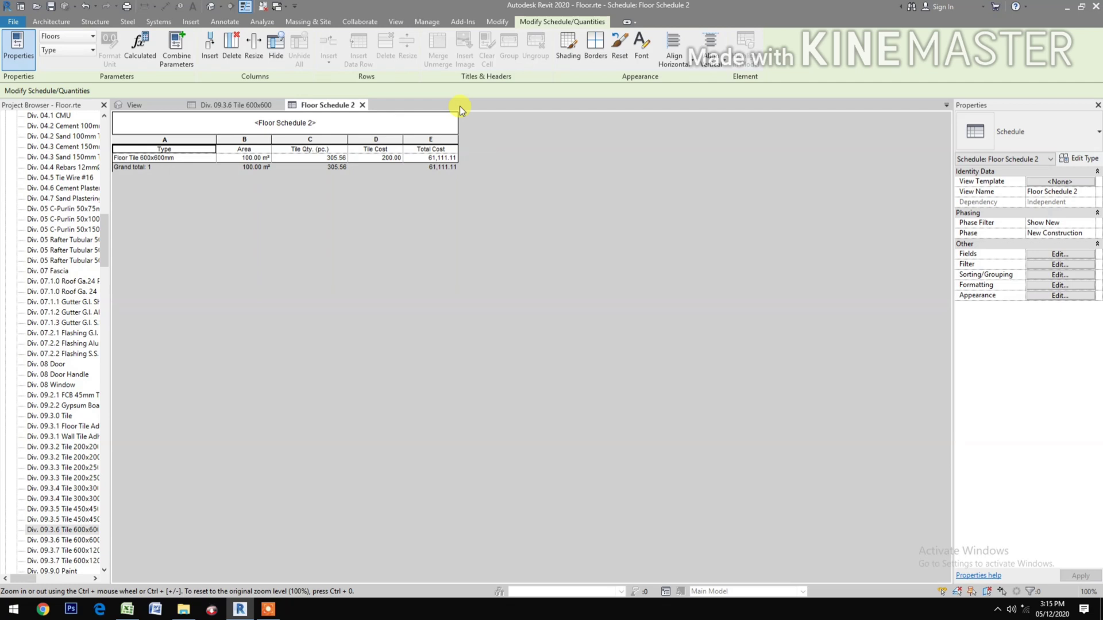
# Step: Set the global parameter Tile .6x.6 Cost to 250 and apply it to the project
pyautogui.click(426, 23)
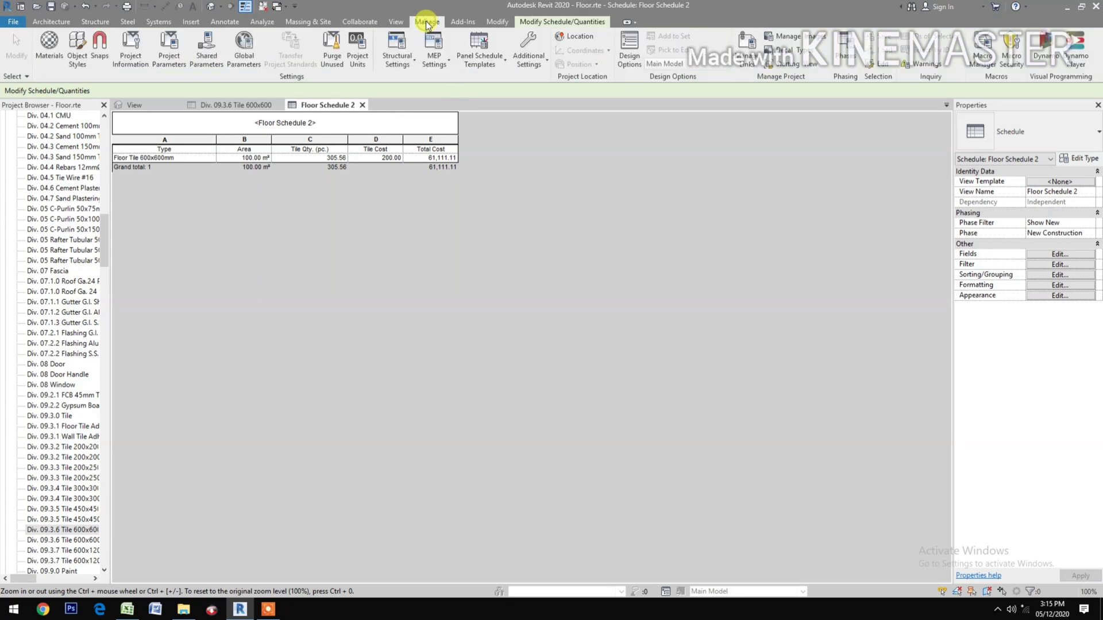
pyautogui.click(243, 60)
pyautogui.click(661, 218)
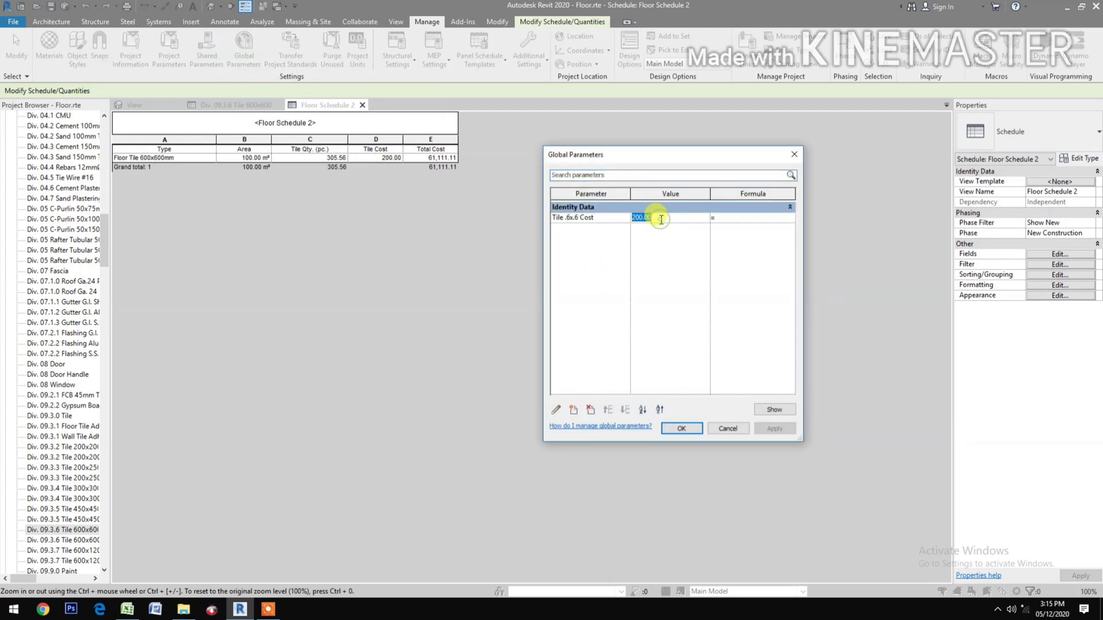
pyautogui.write('250')
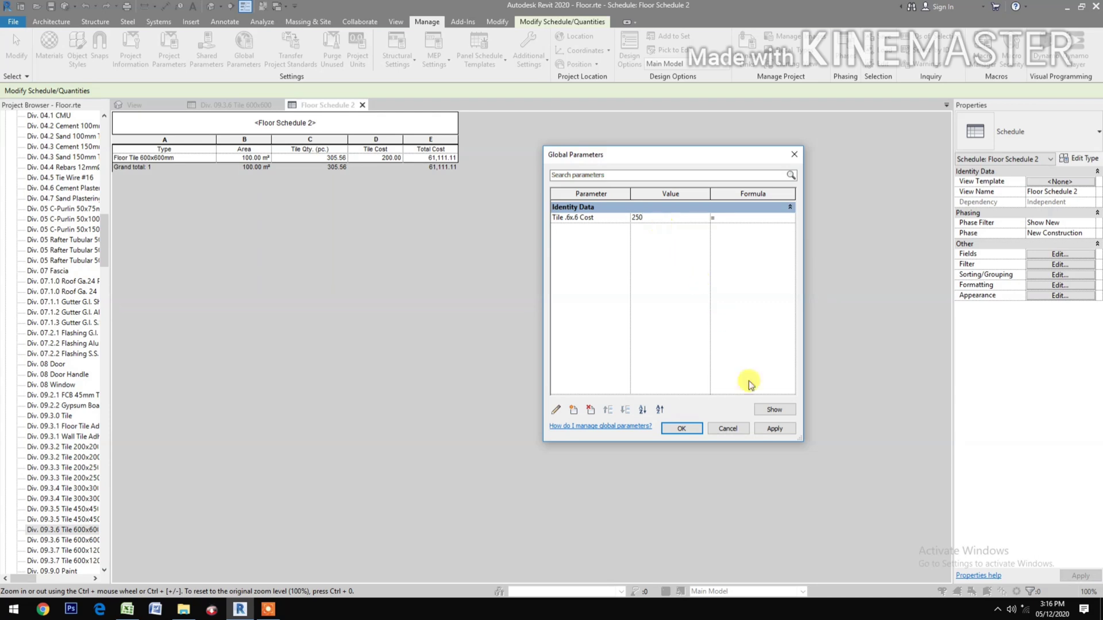
pyautogui.click(777, 430)
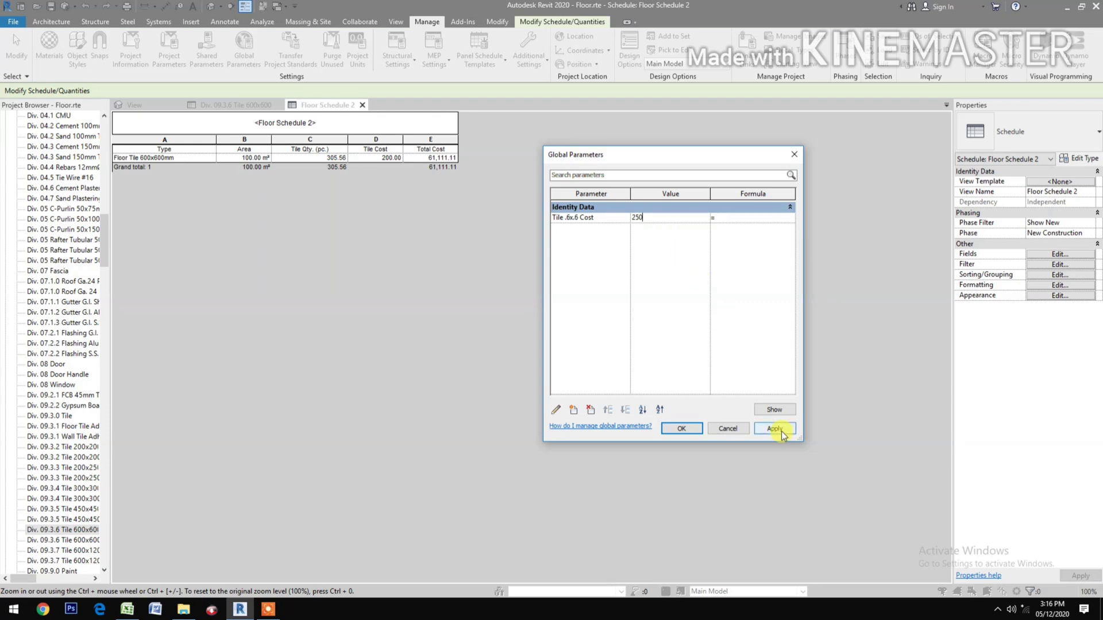
pyautogui.click(780, 431)
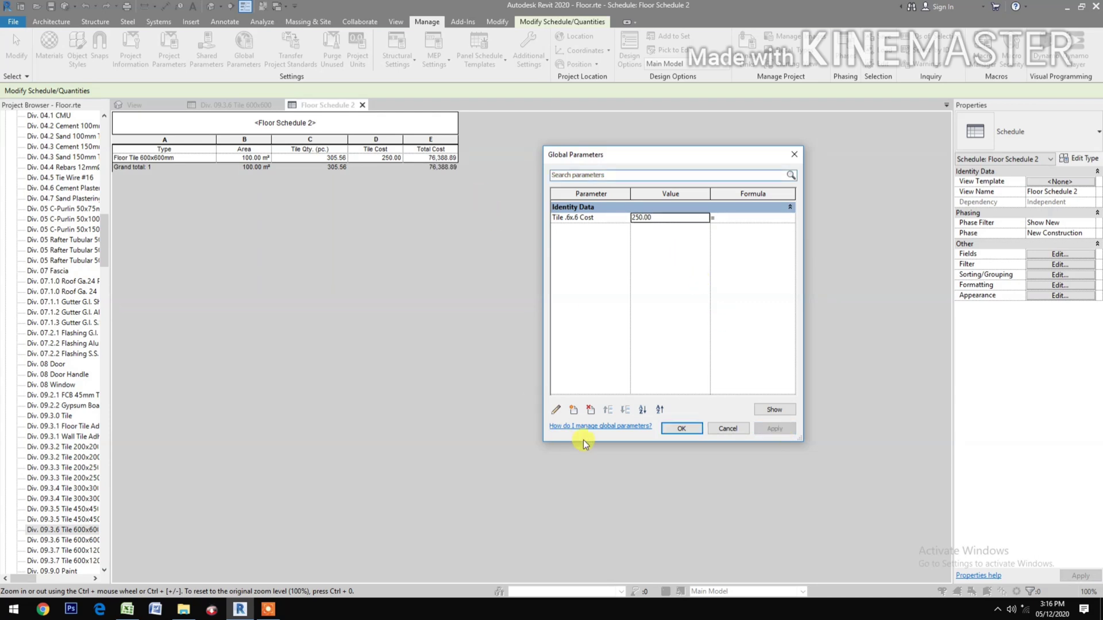
pyautogui.click(682, 430)
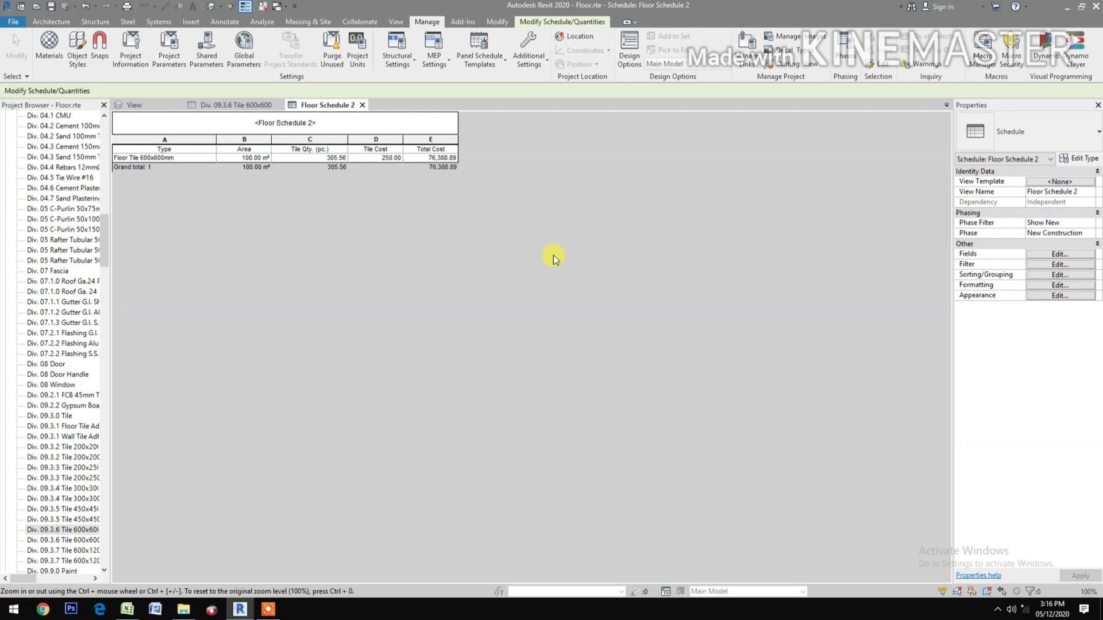